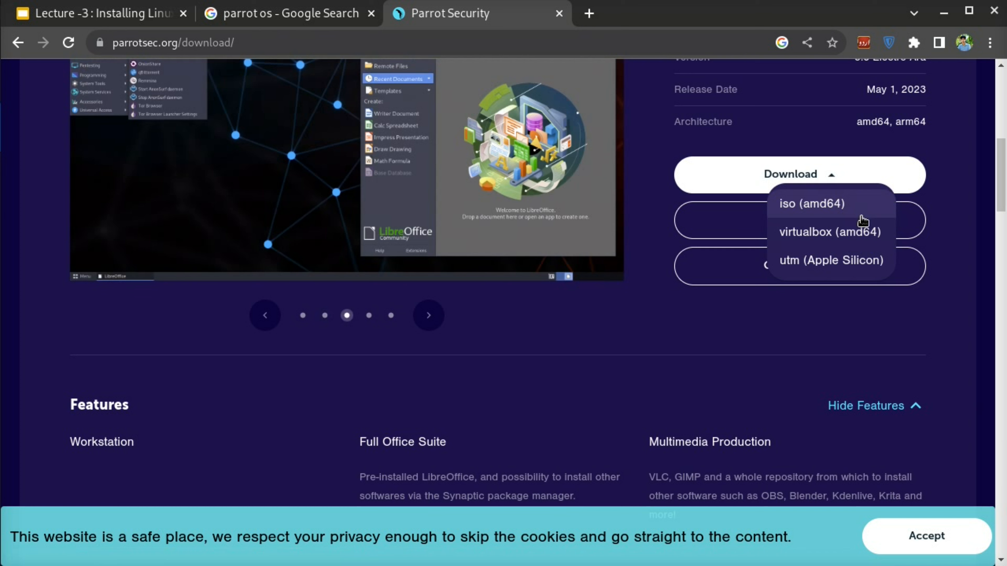
left_click(641, 324)
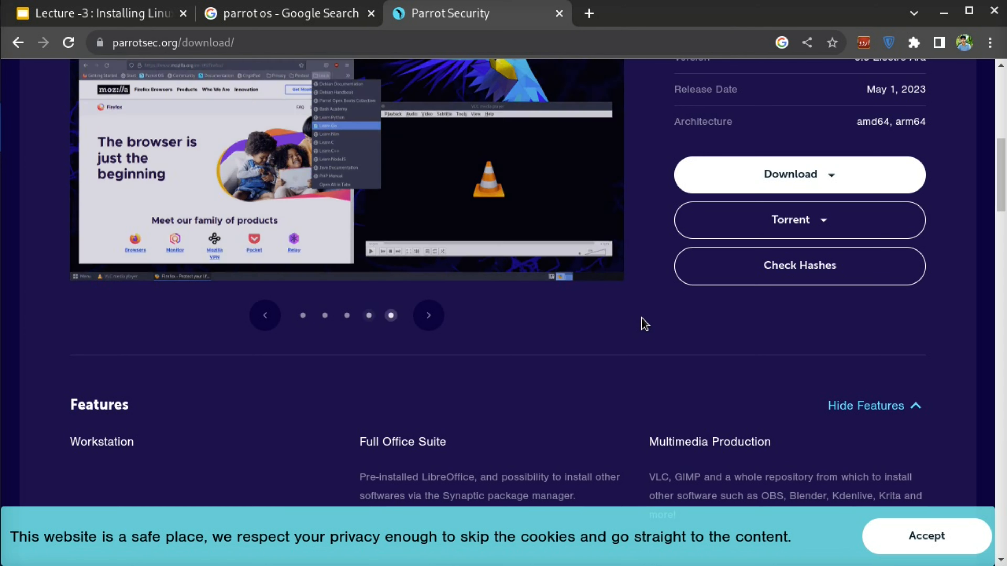
scroll(645, 323, "up", 1)
scroll(645, 324, "up", 4)
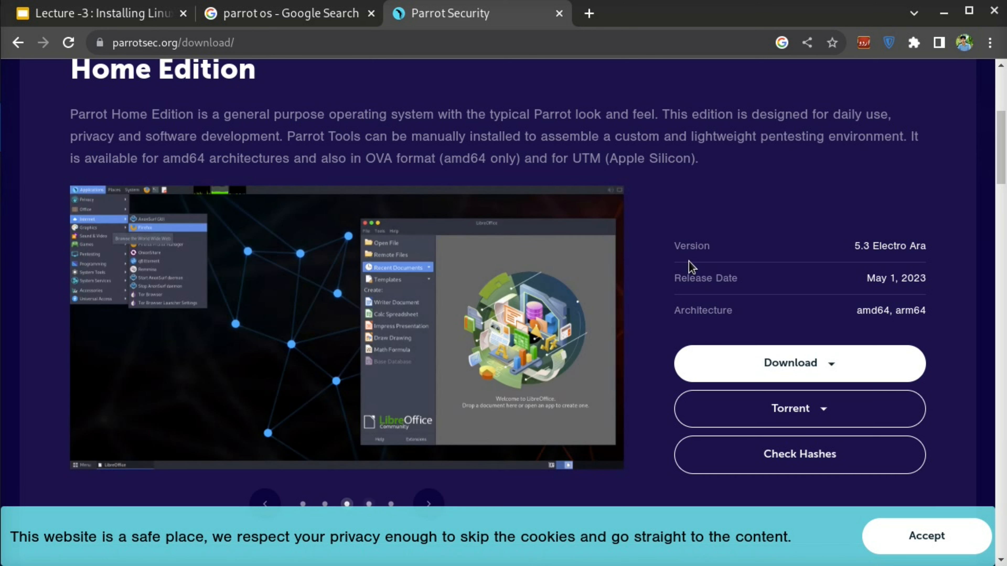
scroll(687, 225, "down", 2)
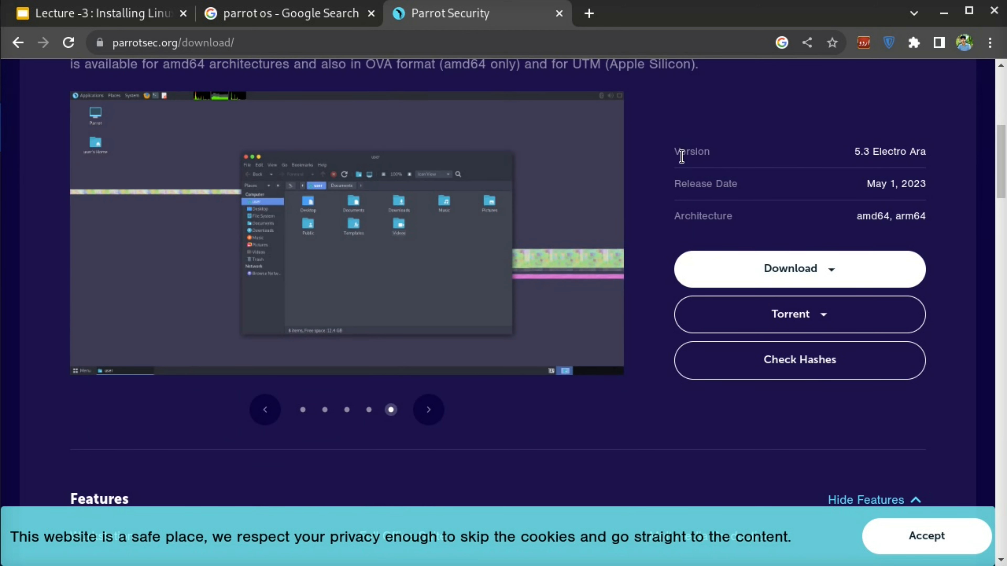
Switch to VirtualBox and begin a new virtual machine with Parrot-home-5.3_amd64.iso as its ISO image.
key("alt+Tab")
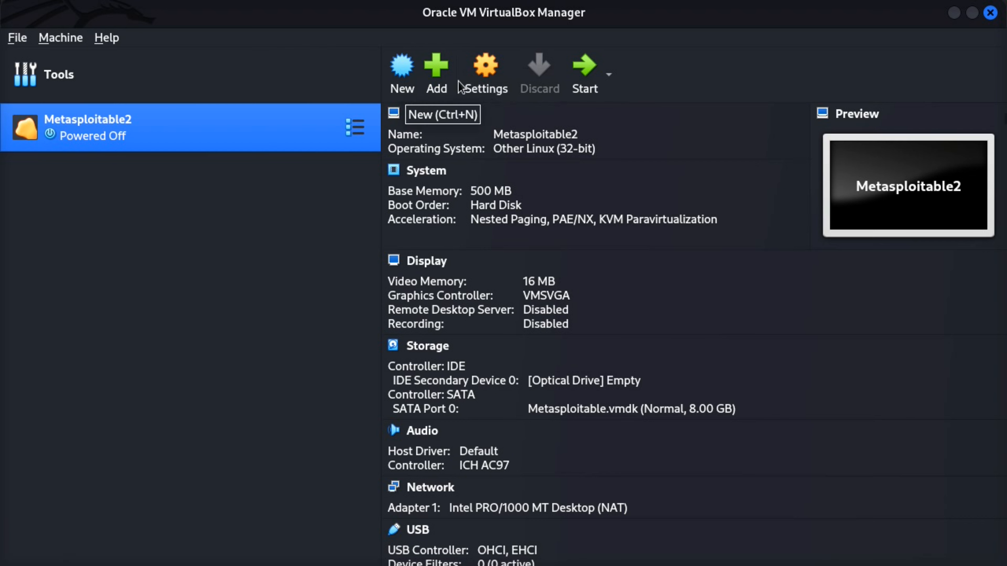
left_click(412, 88)
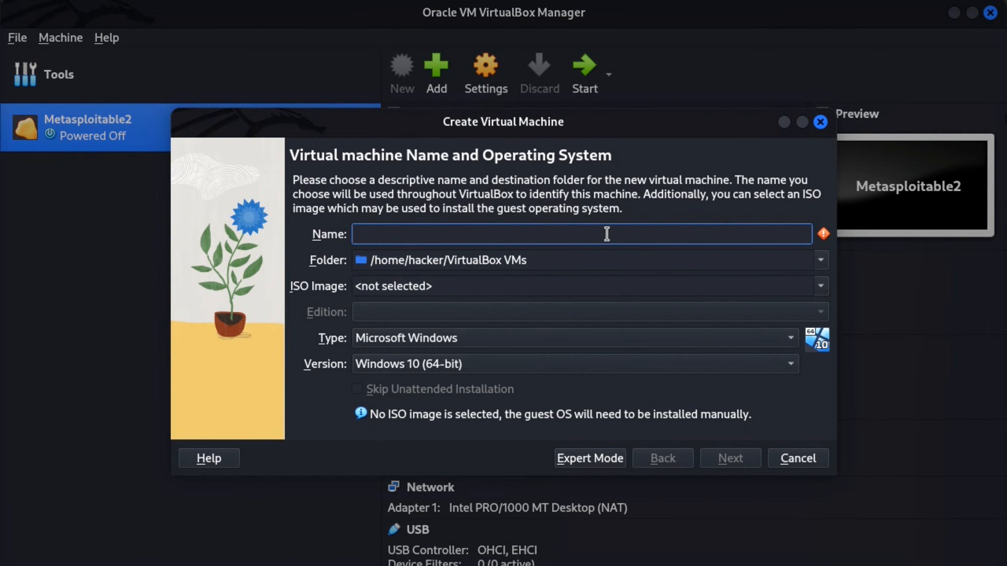
left_click(820, 287)
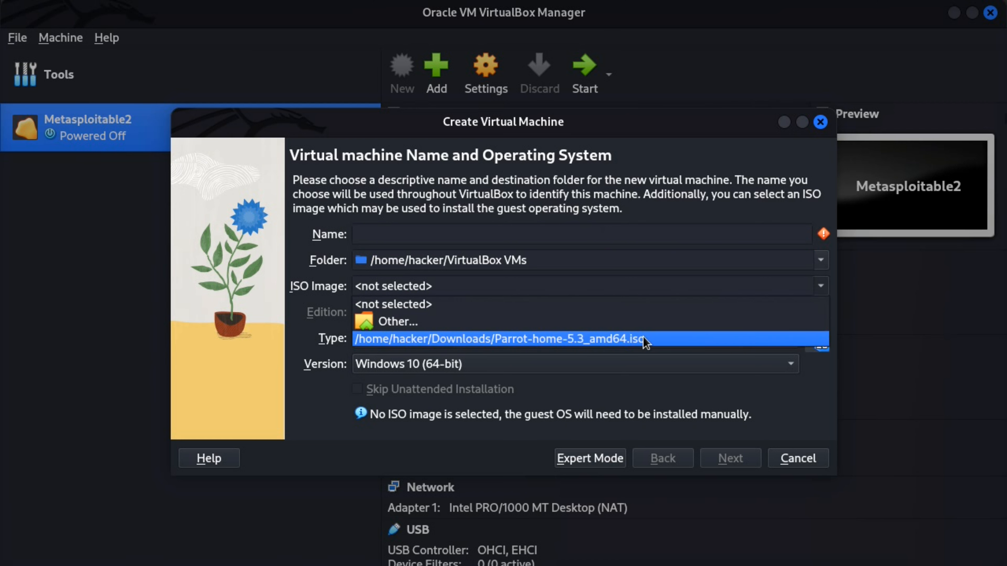
left_click(777, 338)
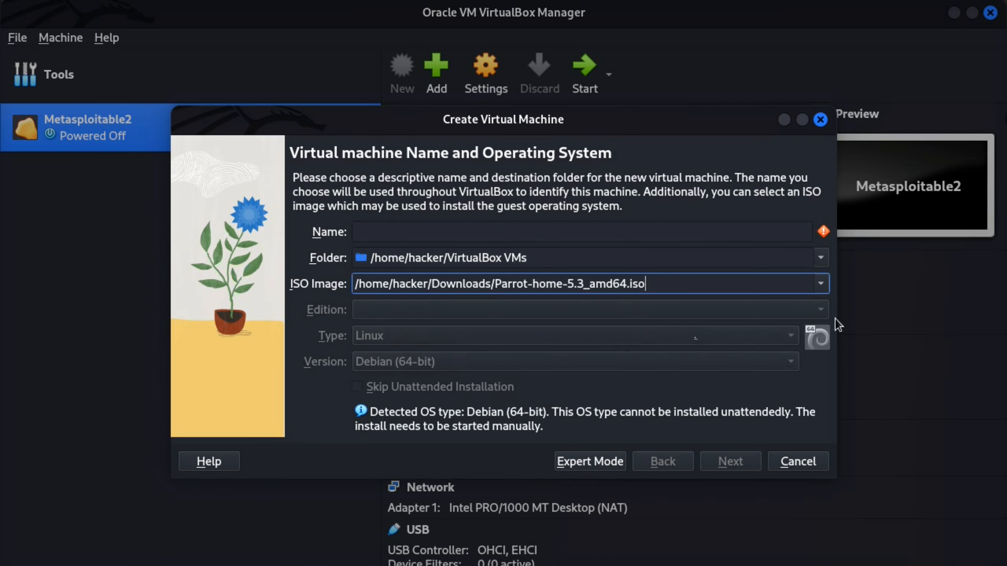
Name the new virtual machine "Parrot OS" and continue to its hardware settings.
left_click(590, 237)
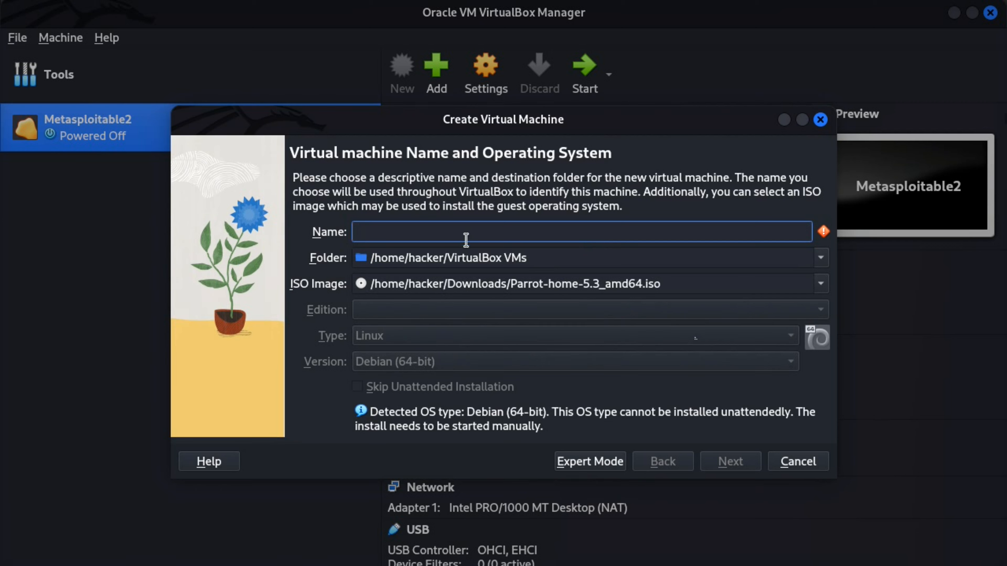
double_click(530, 283)
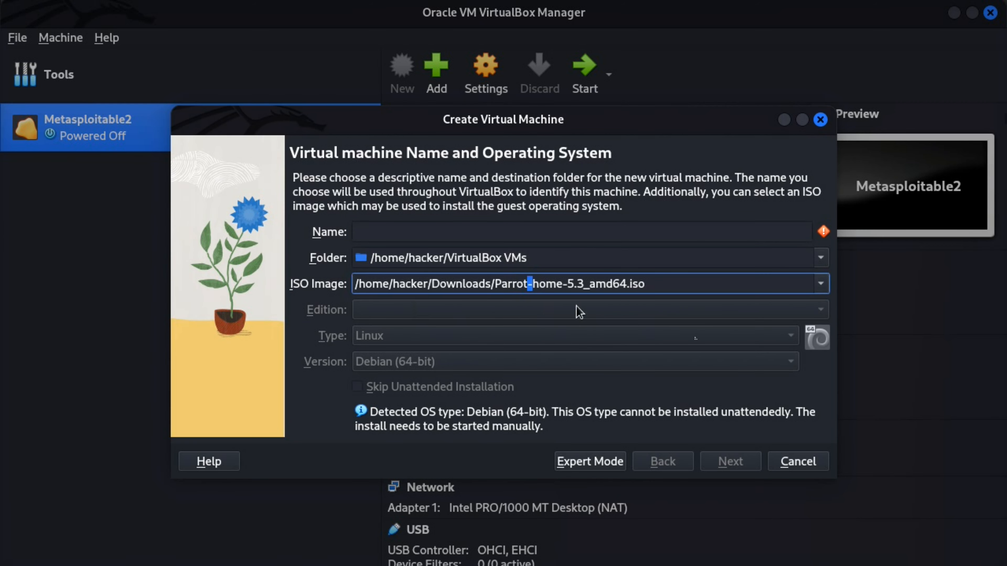
double_click(516, 284)
key("ctrl+c")
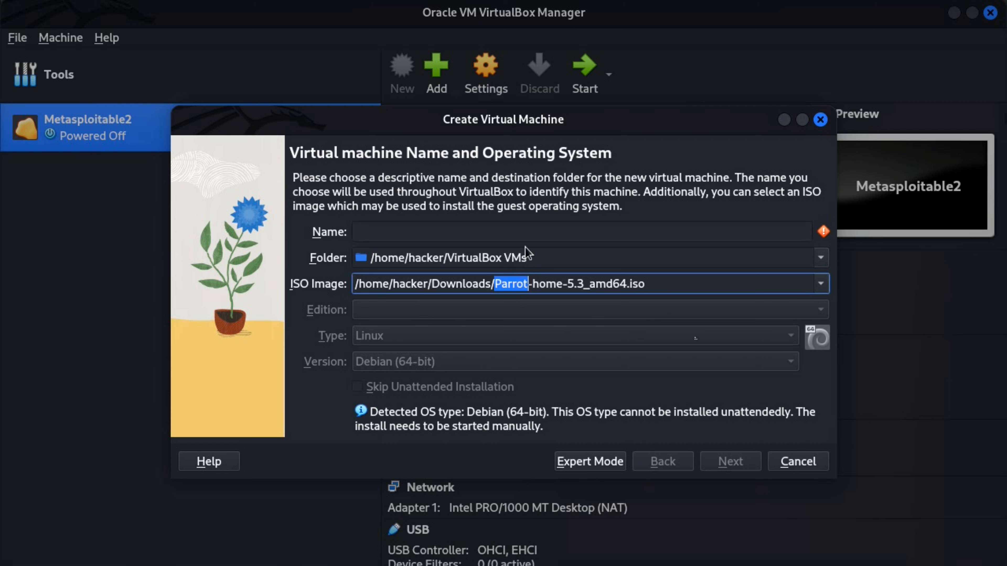
left_click(537, 236)
key("ctrl+v")
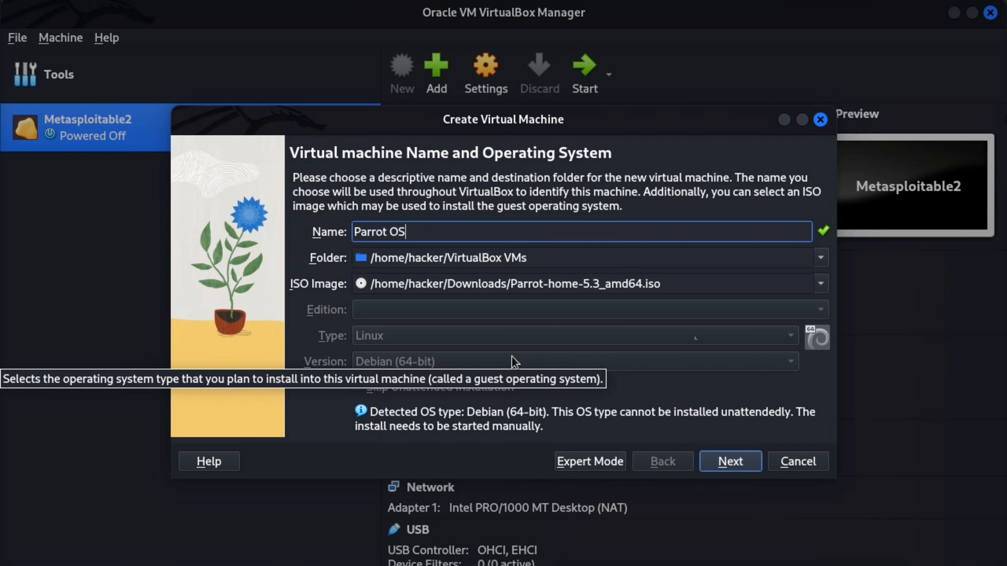
left_click(720, 467)
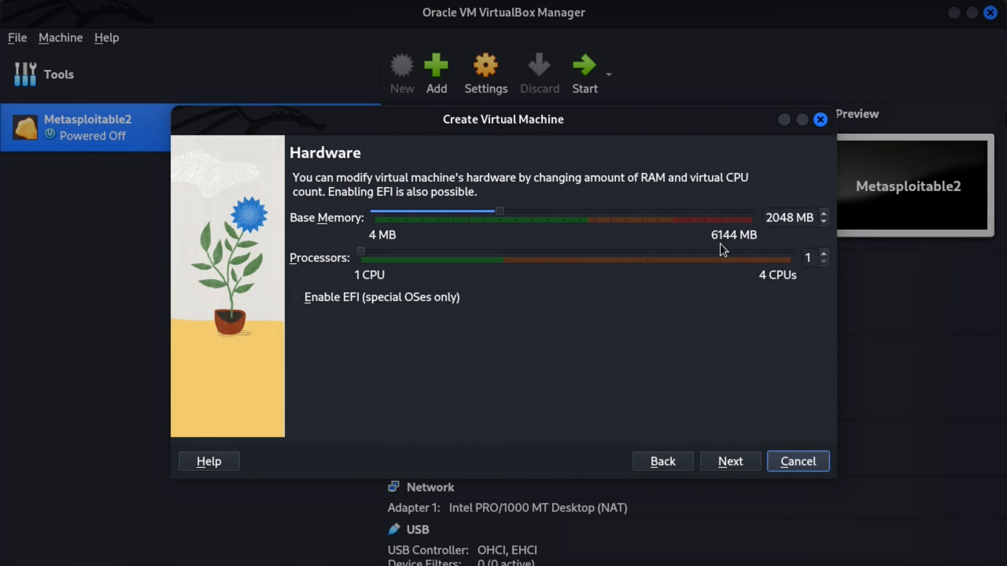
Set the virtual machine's processor count to 2 and continue to the virtual hard disk settings.
double_click(780, 218)
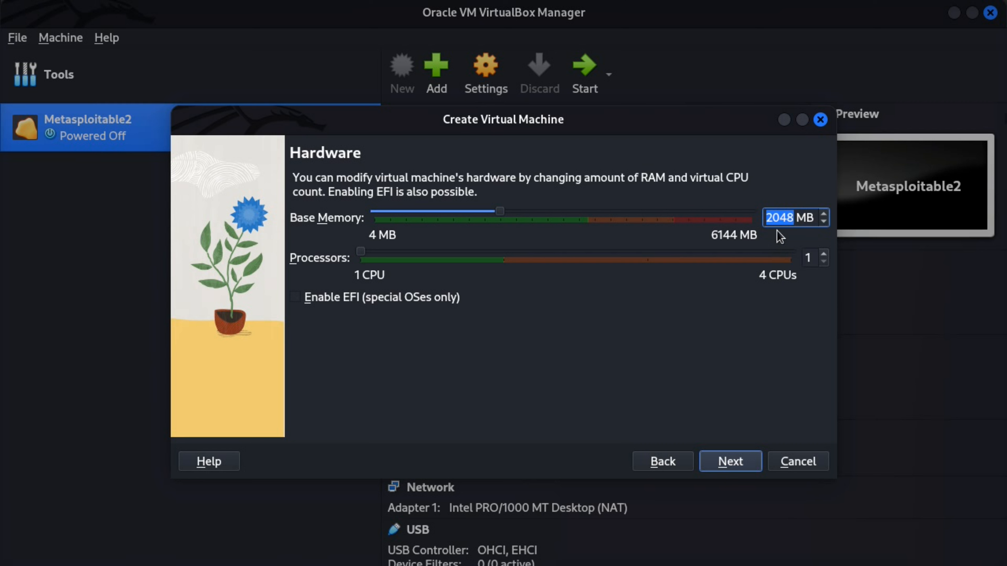
left_click(780, 218)
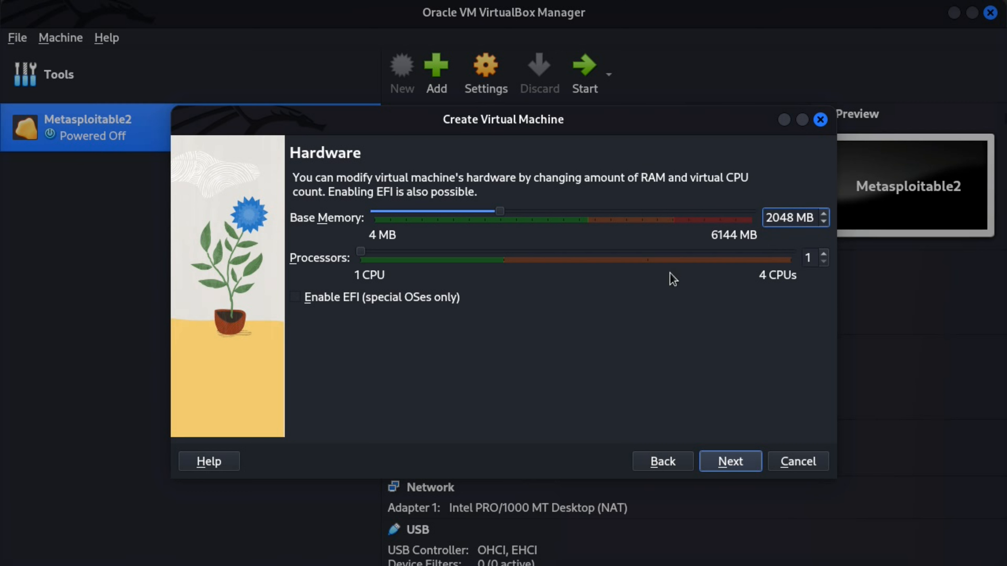
left_click(823, 255)
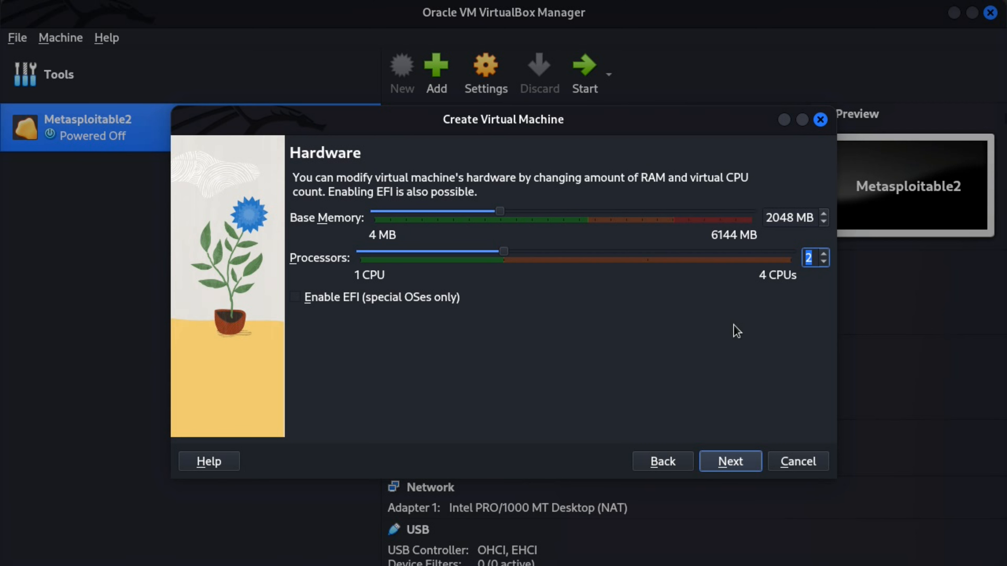
left_click(727, 463)
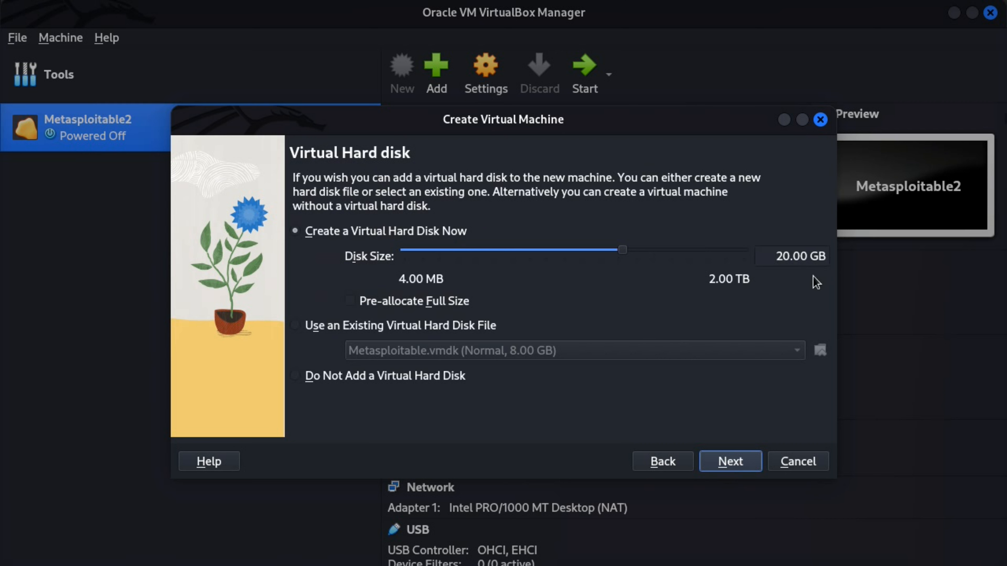
Set the new virtual hard disk's size to 30 GB and finish creating the virtual machine.
left_click(779, 255)
double_click(779, 254)
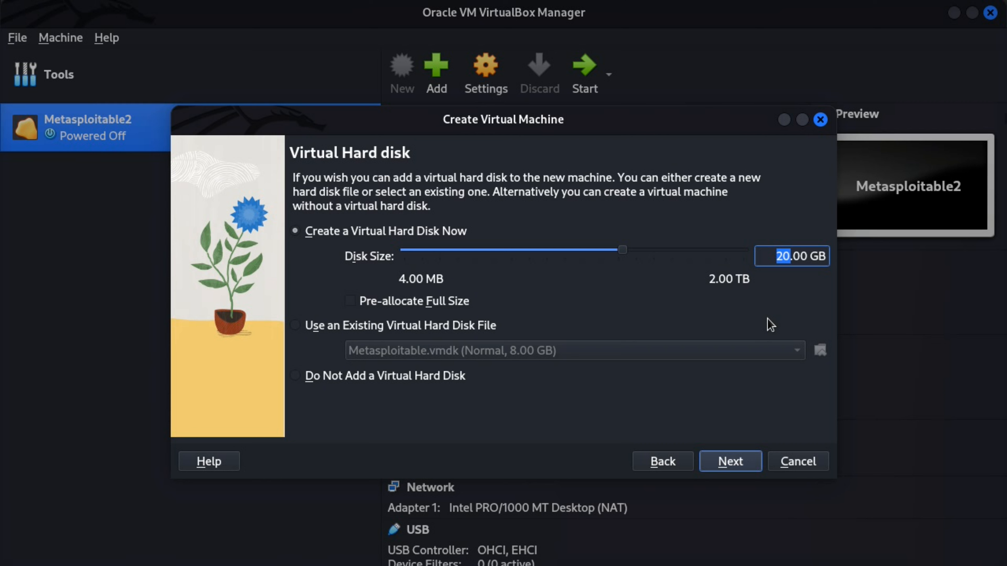
type("30")
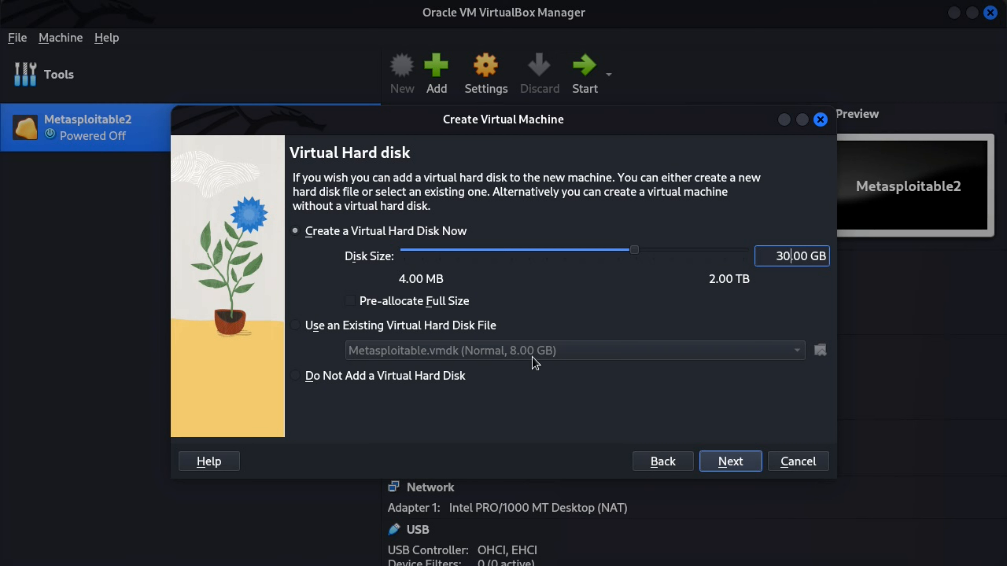
key("Tab")
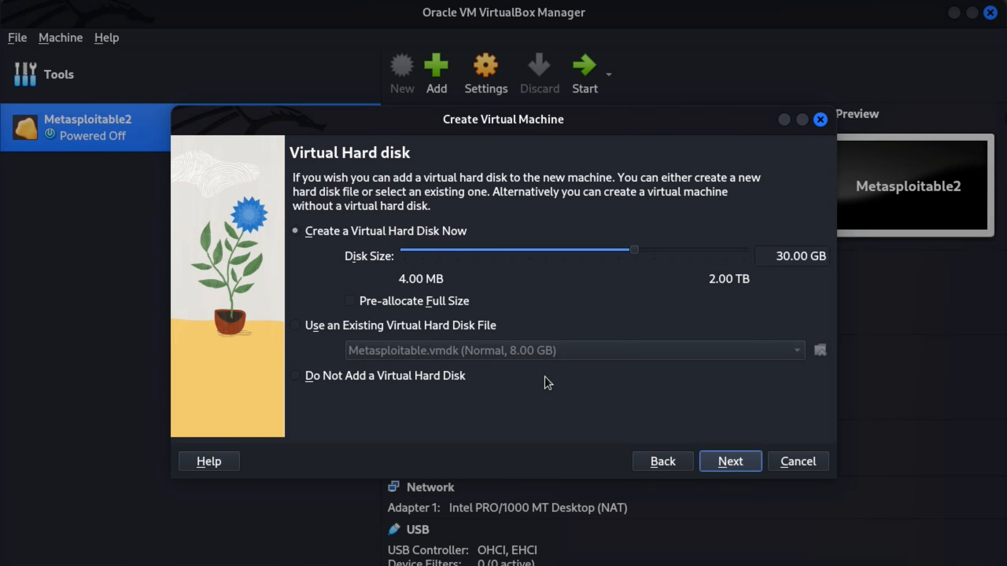
left_click(721, 464)
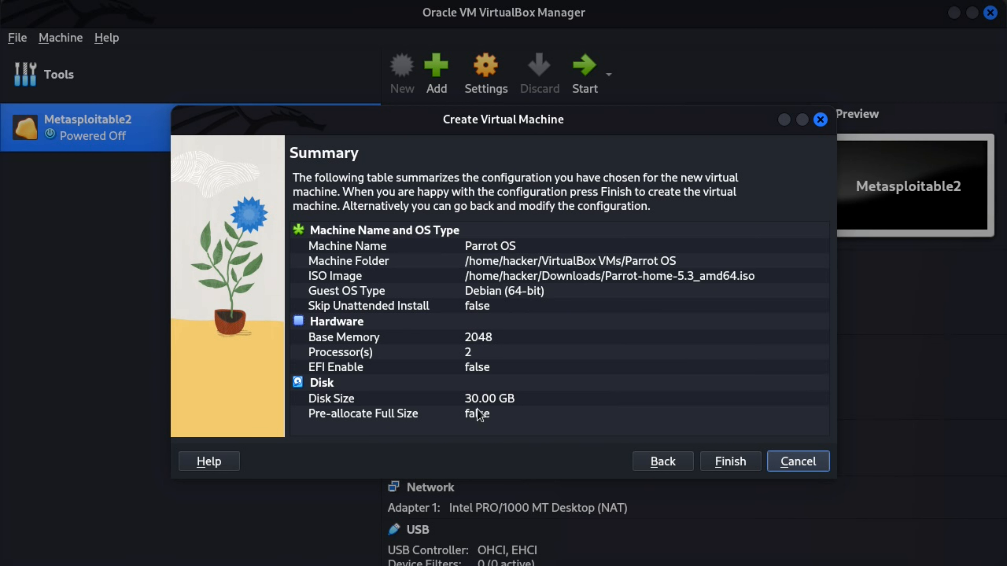
left_click(732, 462)
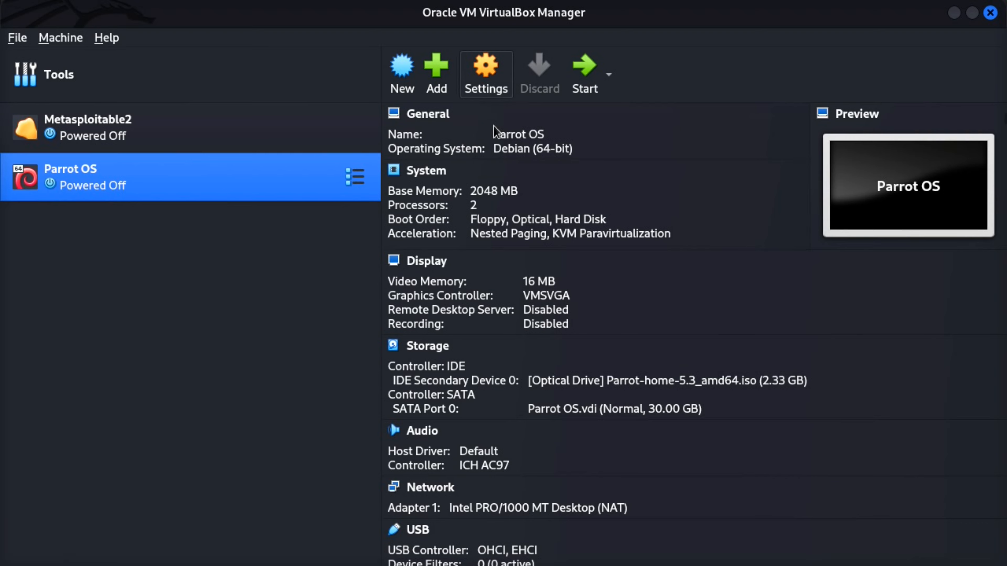
In the Parrot OS machine's advanced general settings, set both Shared Clipboard and Drag'n'Drop to Bidirectional.
key("ctrl+s")
left_click(396, 131)
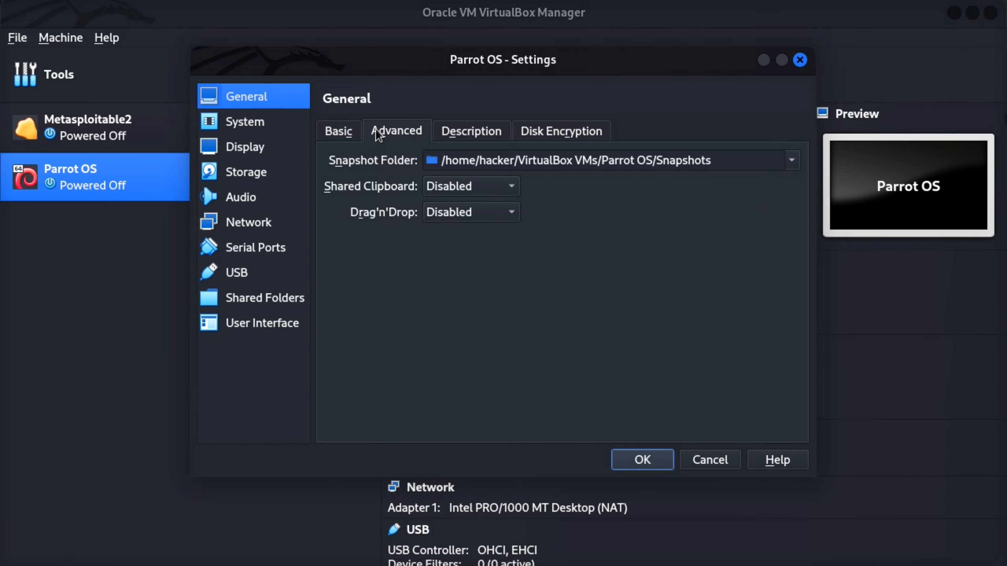
left_click(462, 186)
left_click(489, 253)
left_click(492, 214)
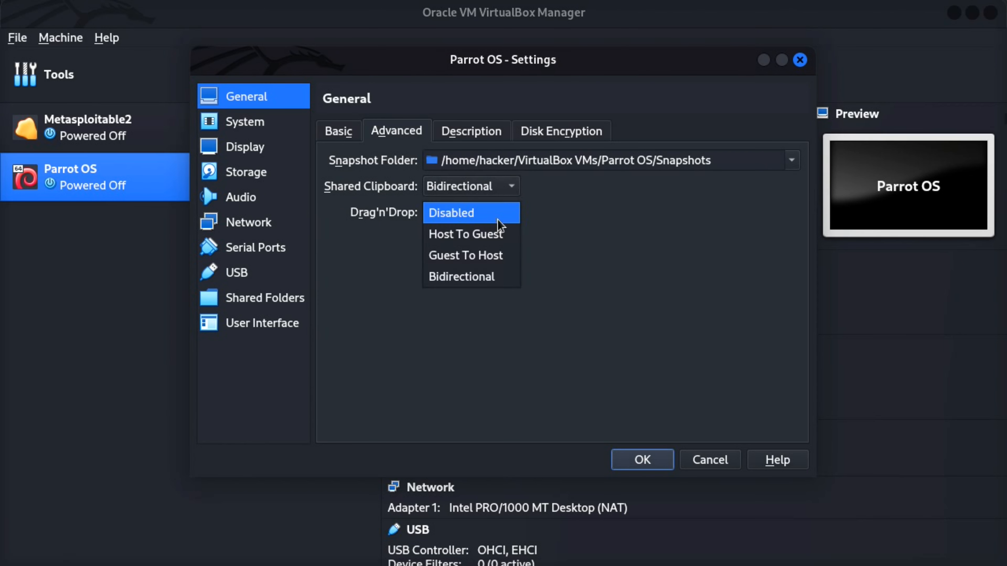
left_click(495, 277)
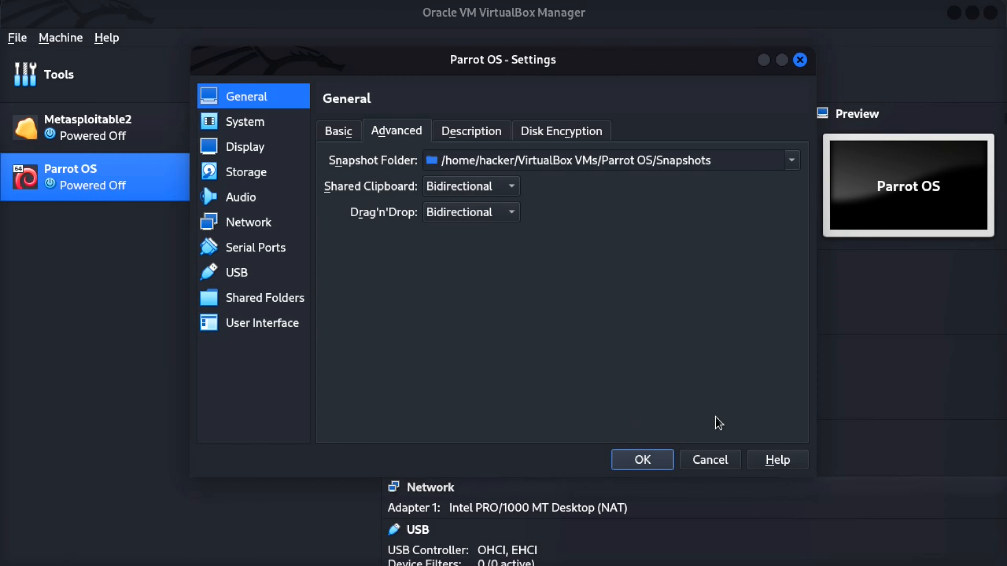
Review the machine's system, display, storage, audio, network, USB, shared folder and user interface settings.
left_click(292, 135)
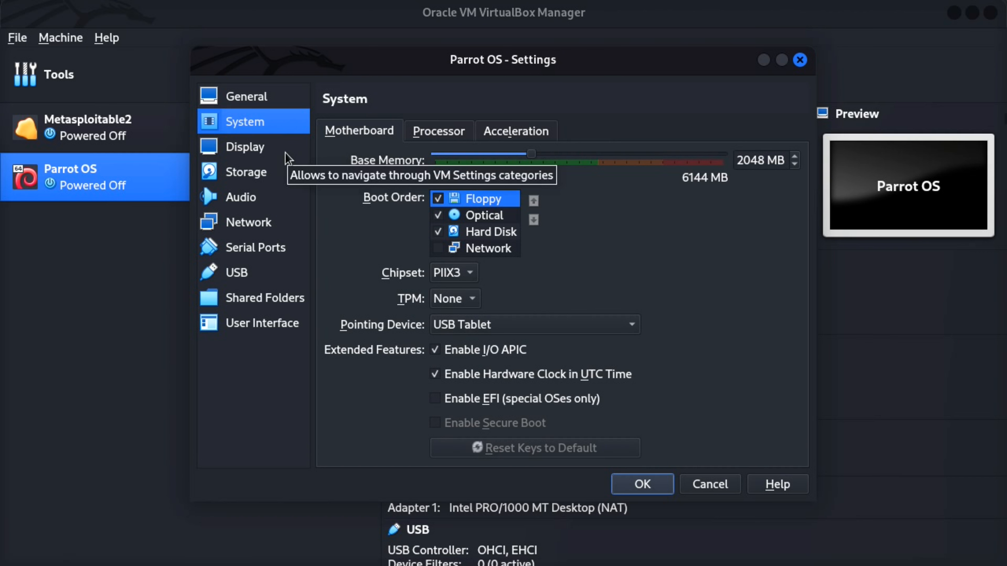
left_click(414, 140)
left_click(517, 139)
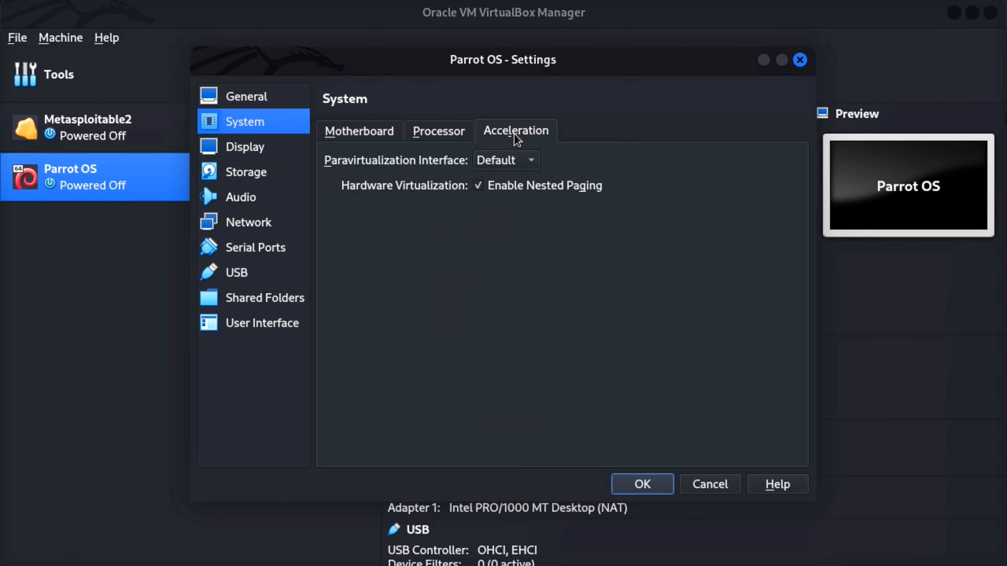
left_click(412, 137)
left_click(284, 153)
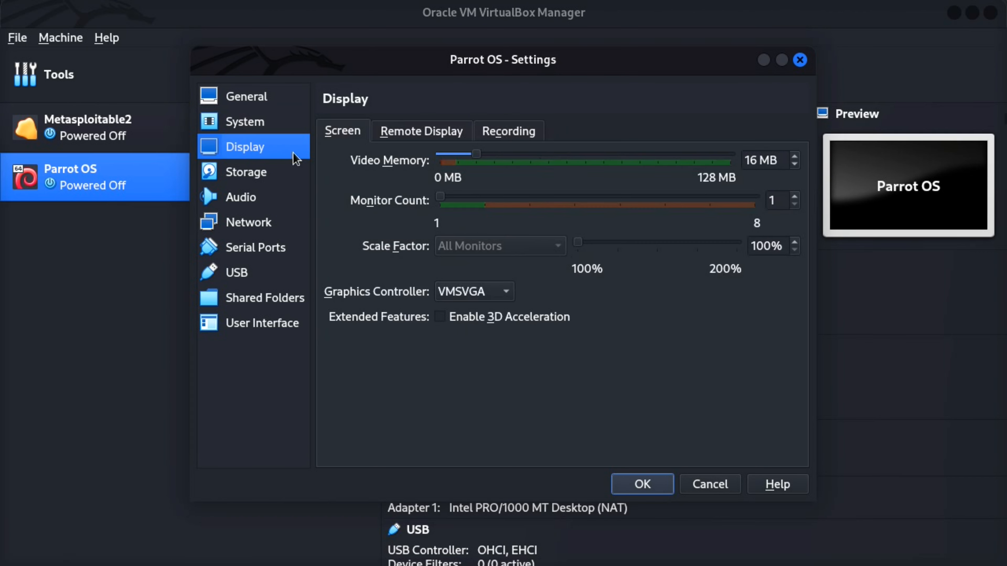
left_click(283, 173)
left_click(279, 206)
left_click(273, 230)
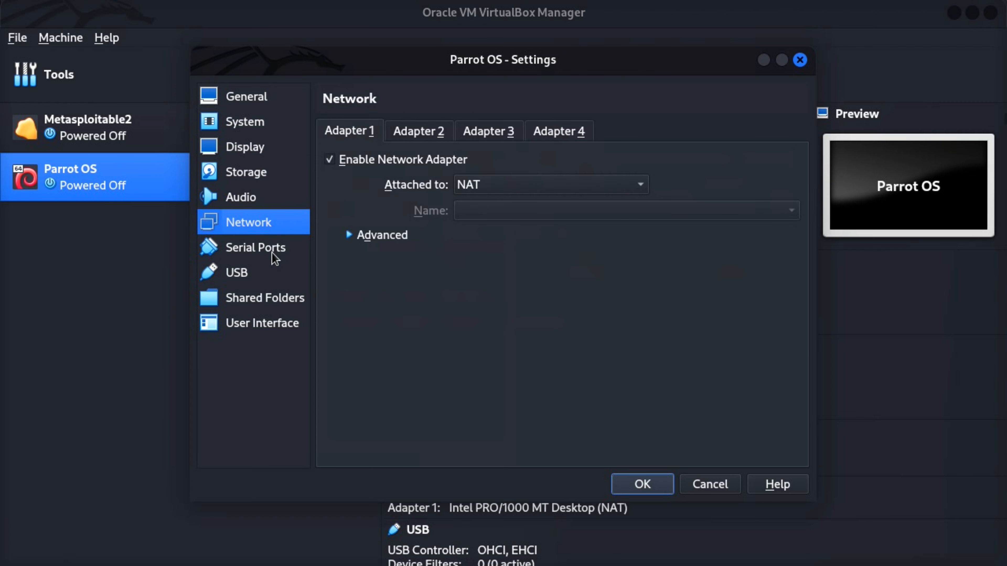
left_click(273, 275)
left_click(272, 298)
left_click(275, 324)
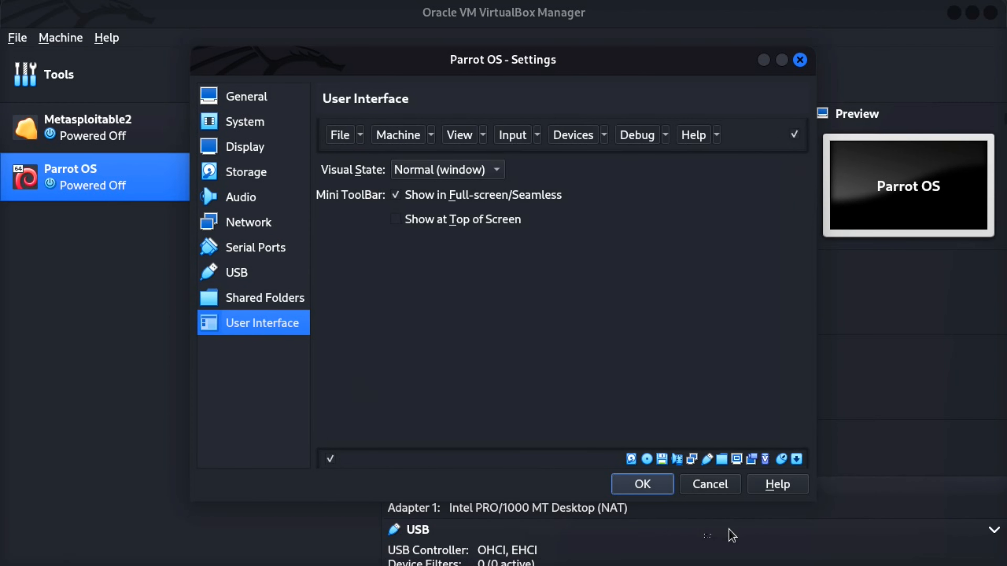
Save the machine's settings and start the Parrot OS virtual machine, dismissing the keyboard auto-capture notice.
left_click(641, 485)
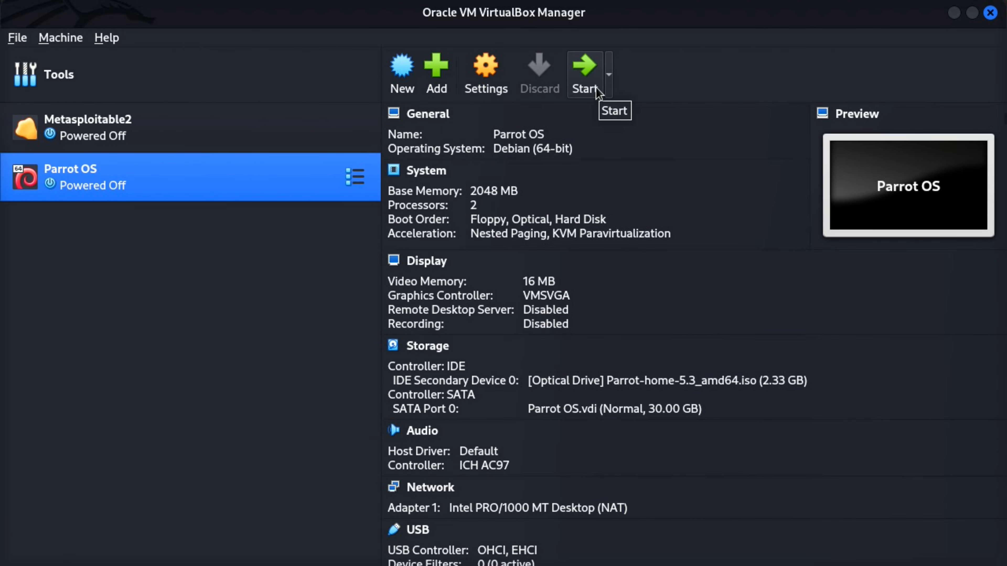
left_click(594, 85)
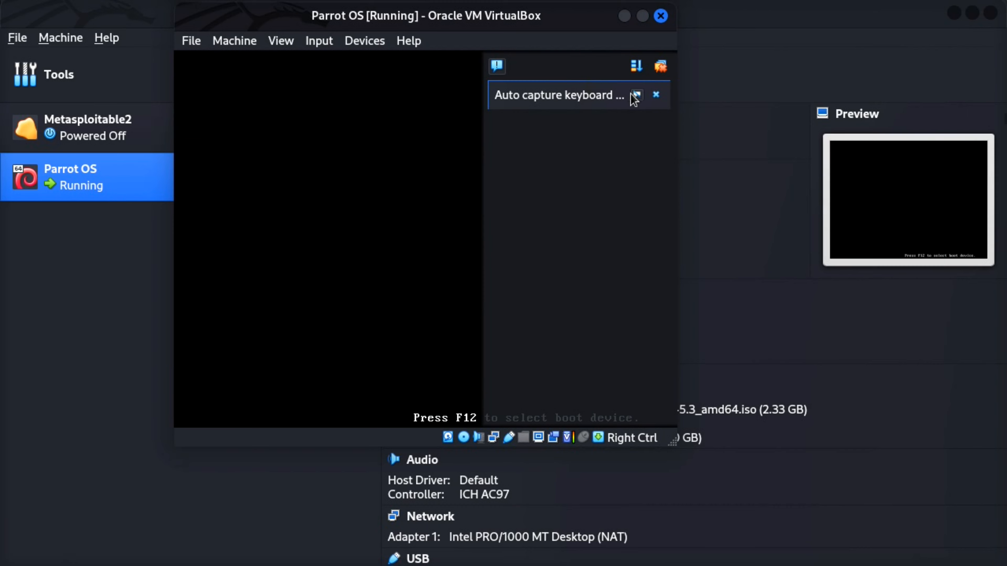
left_click(656, 95)
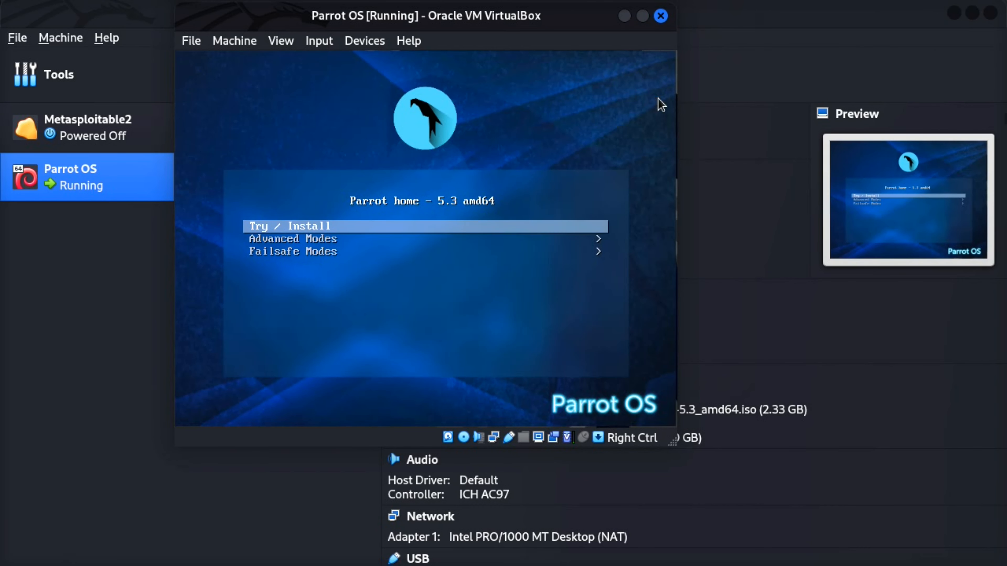
Boot the virtual machine with the Try / Install option and allow it to capture mouse and keyboard input.
left_click(542, 204)
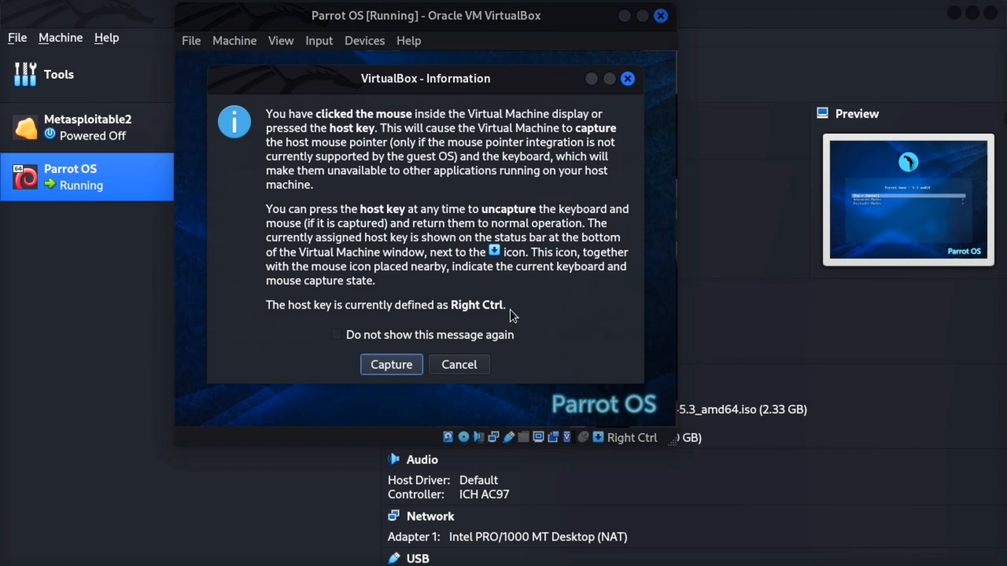
left_click(406, 371)
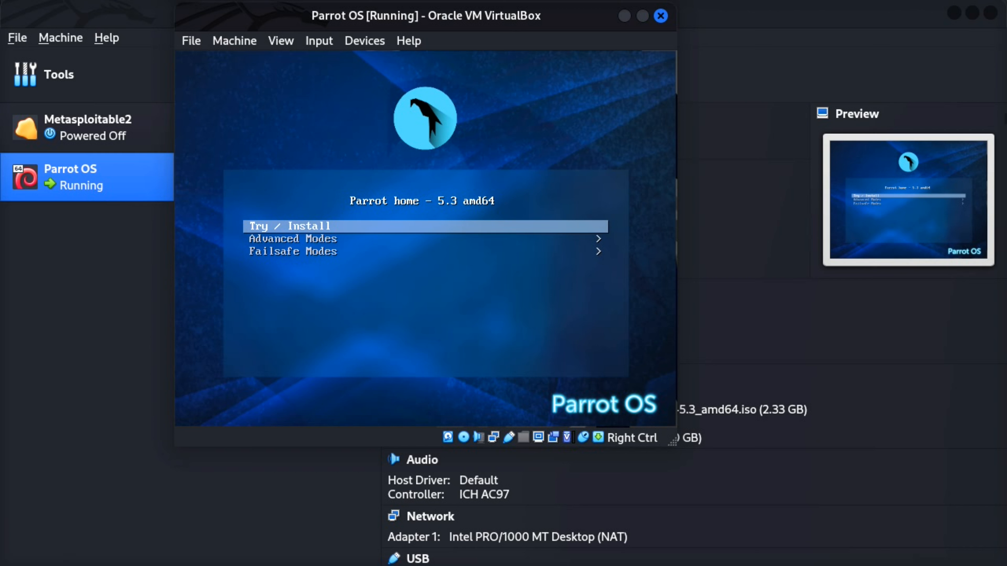
key("Down")
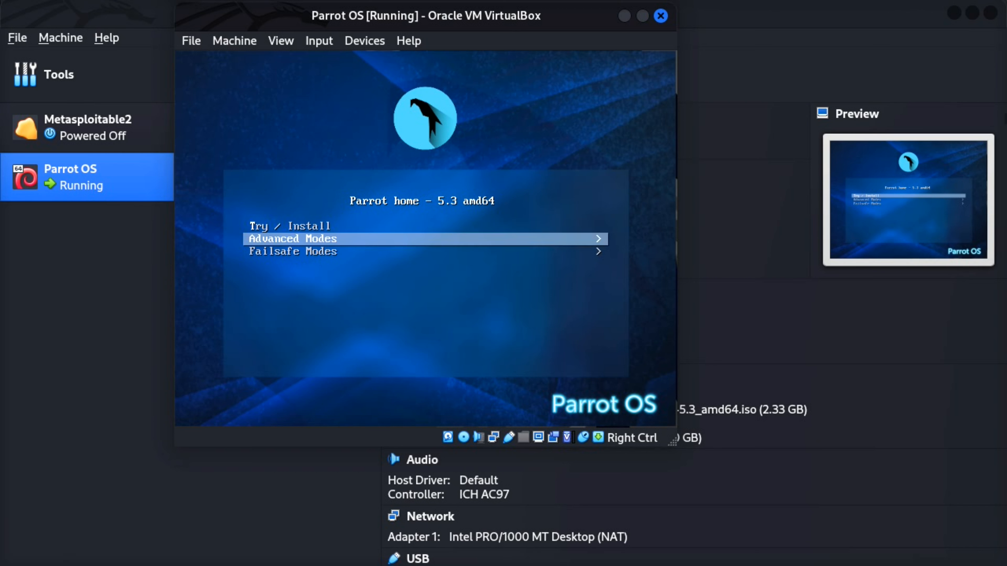
key("Down")
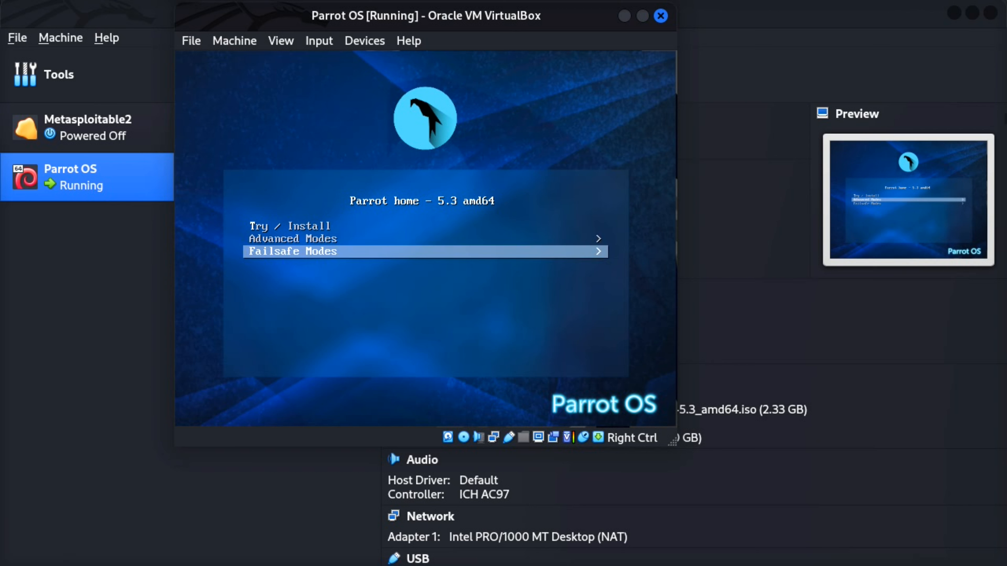
key("Up")
key("Up")
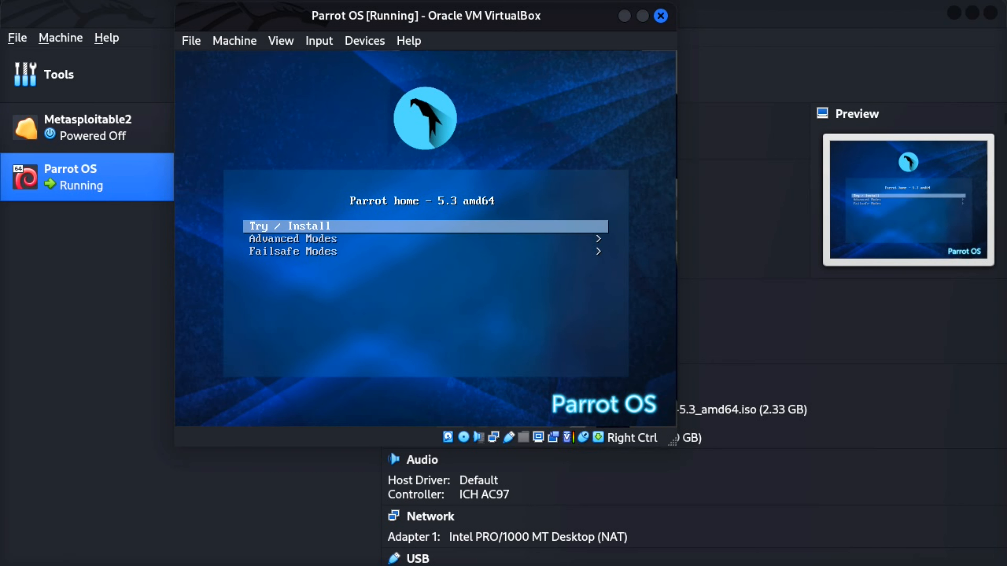
key("Return")
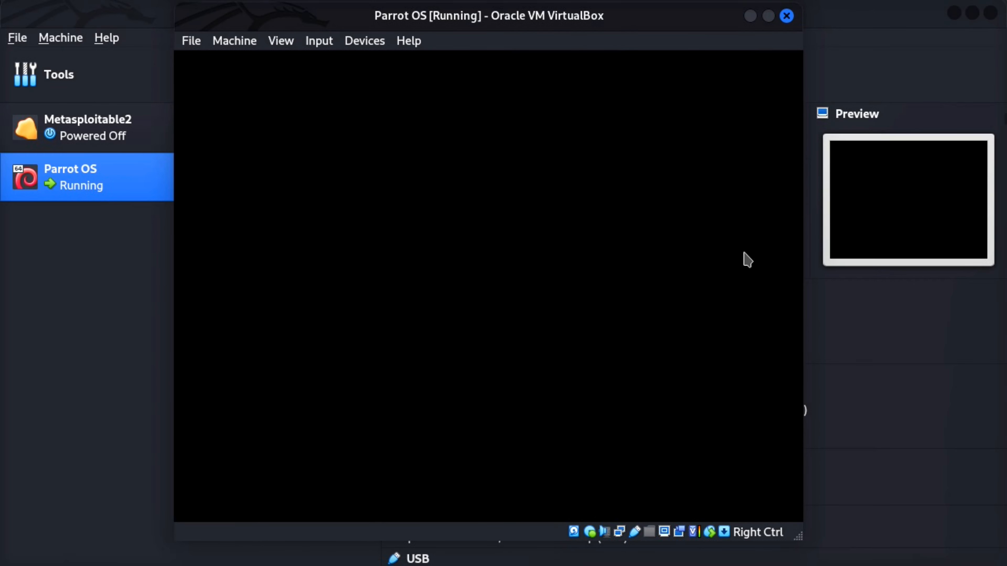
left_click(745, 259)
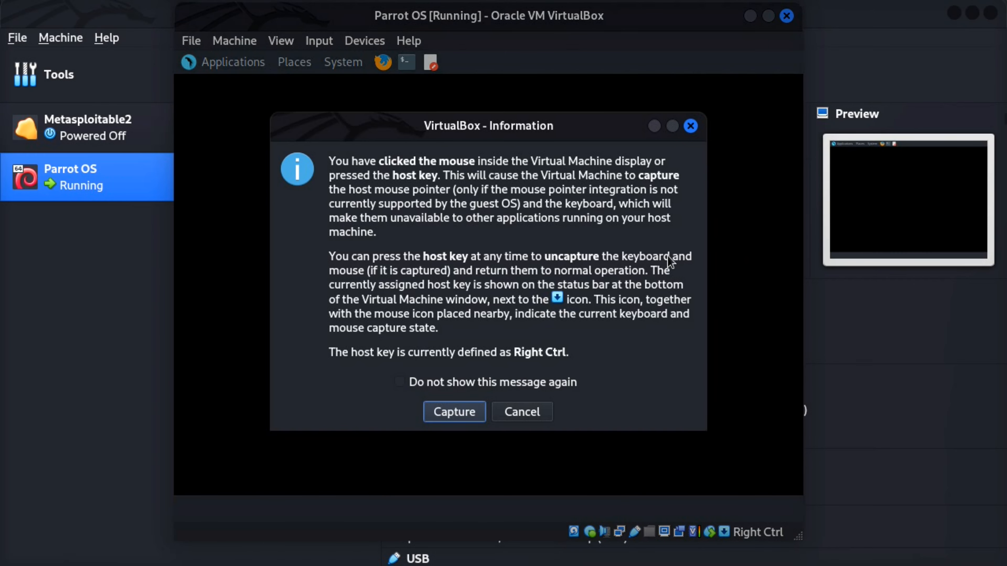
left_click(470, 410)
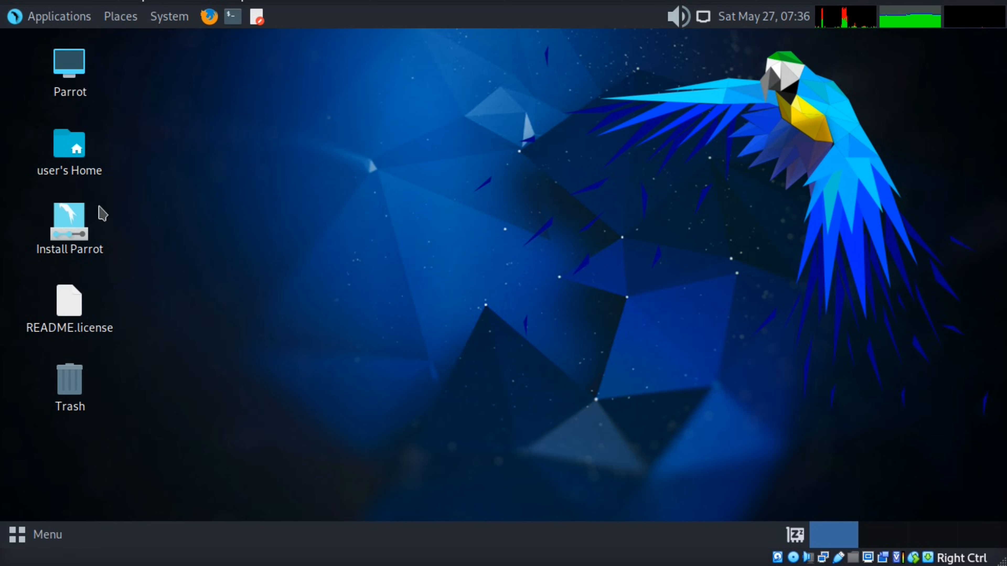
Look through the live user's home folder, Desktop, Downloads and File System locations, and close the file manager.
double_click(77, 170)
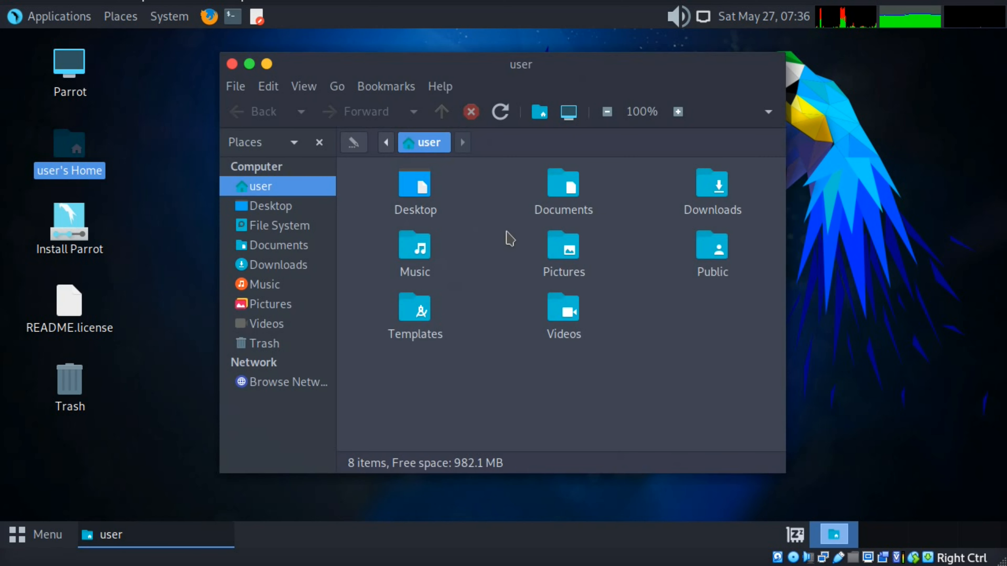
left_click(299, 207)
left_click(286, 226)
left_click(294, 264)
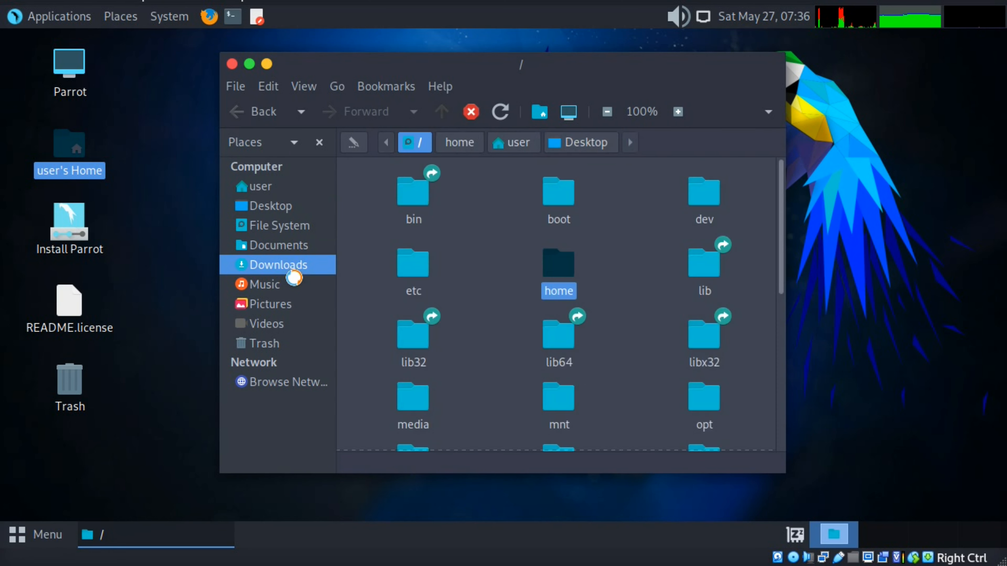
left_click(250, 225)
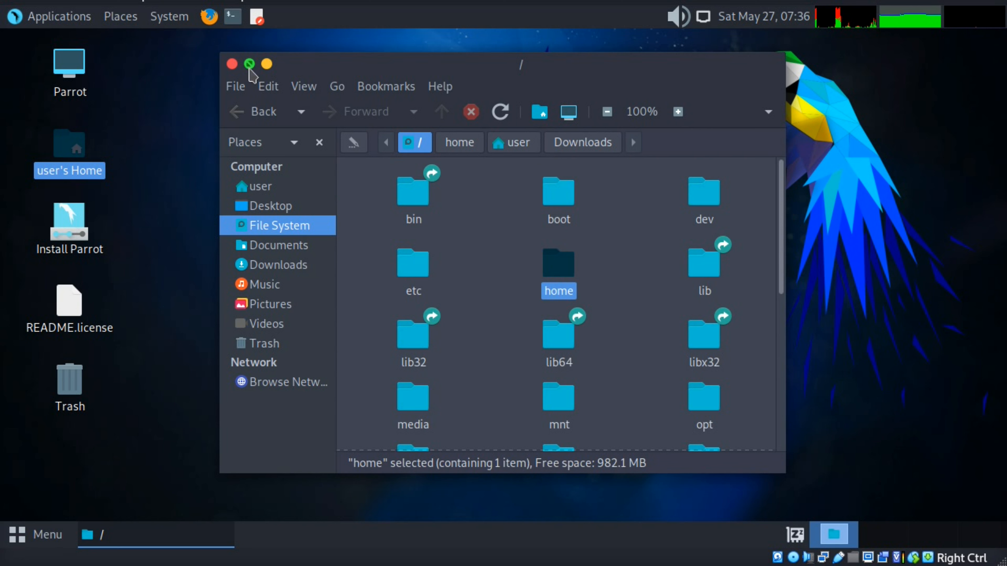
left_click(233, 64)
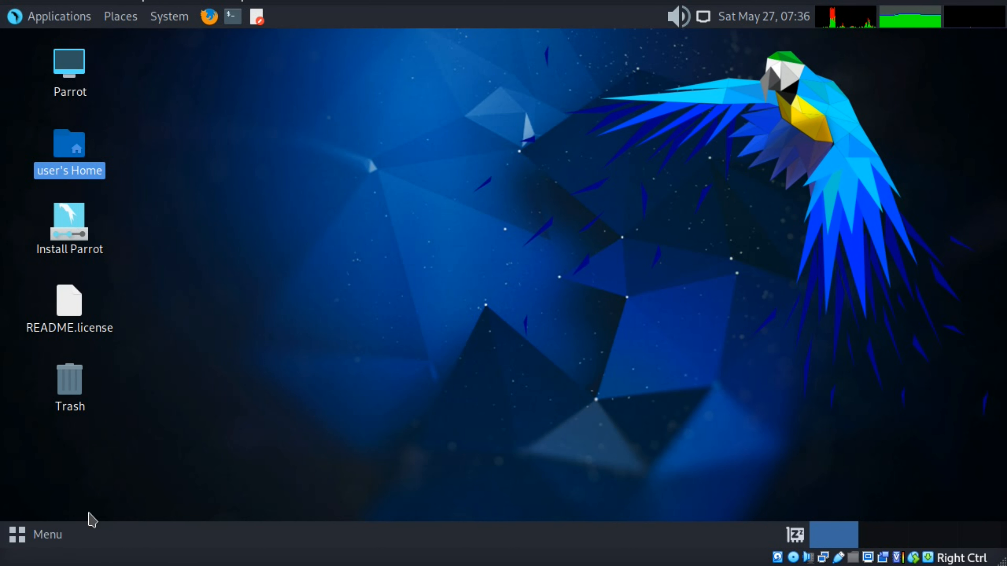
Look through the list of all installed applications in the live session and launch Firefox ESR.
left_click(66, 536)
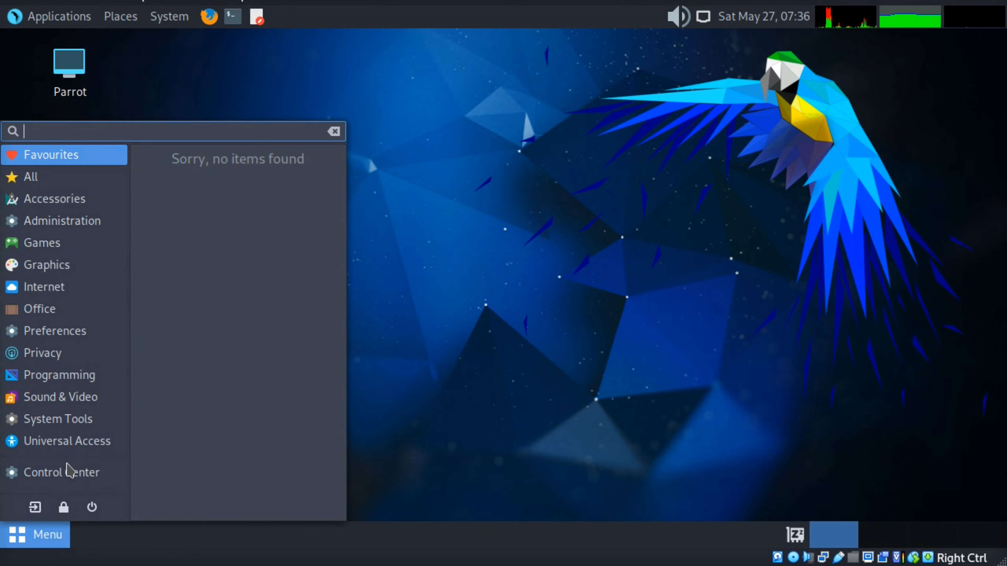
left_click(85, 183)
scroll(214, 241, "down", 6)
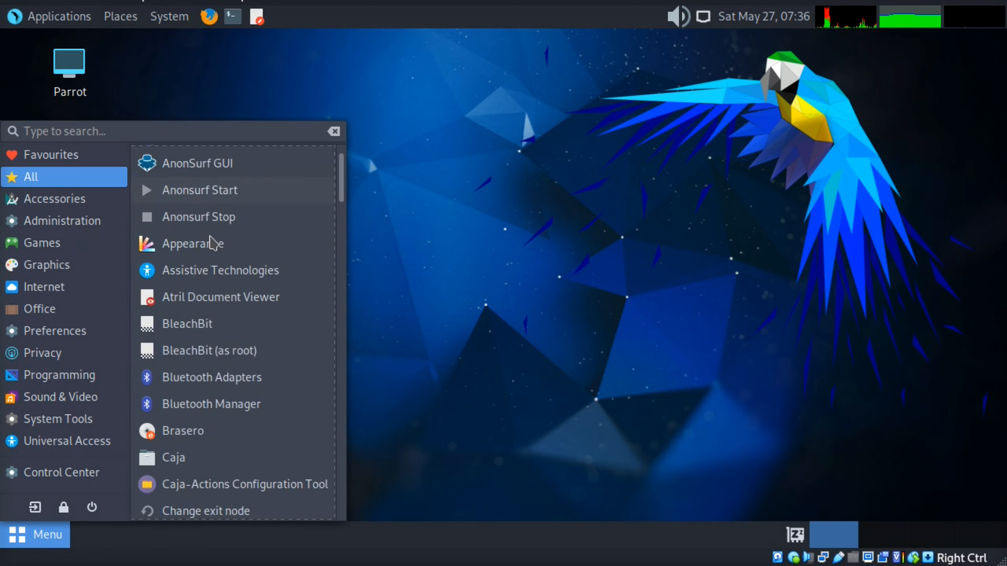
scroll(246, 314, "down", 3)
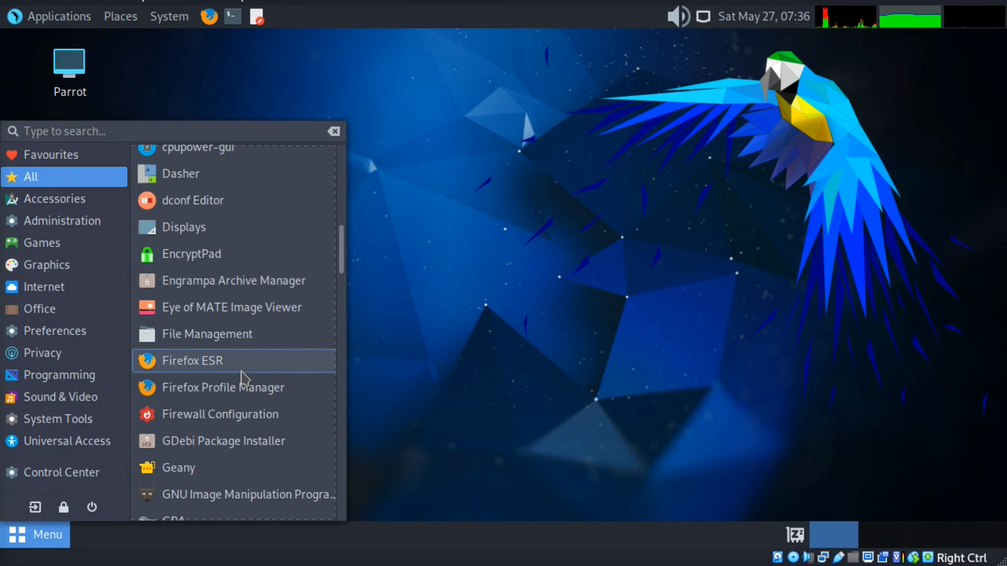
left_click(254, 362)
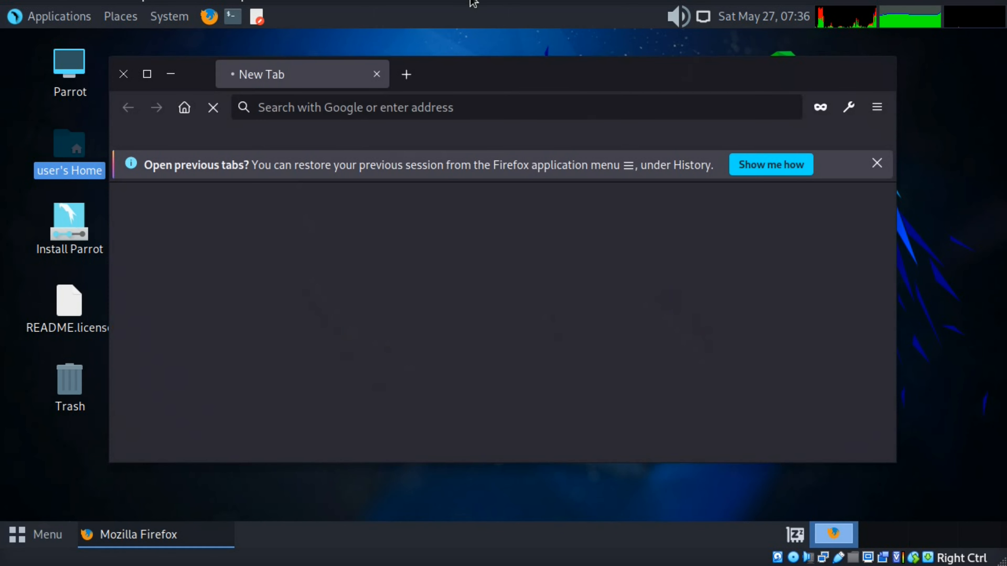
Load google.com in Firefox to test the internet connection, look over the page and close the browser.
left_click(449, 106)
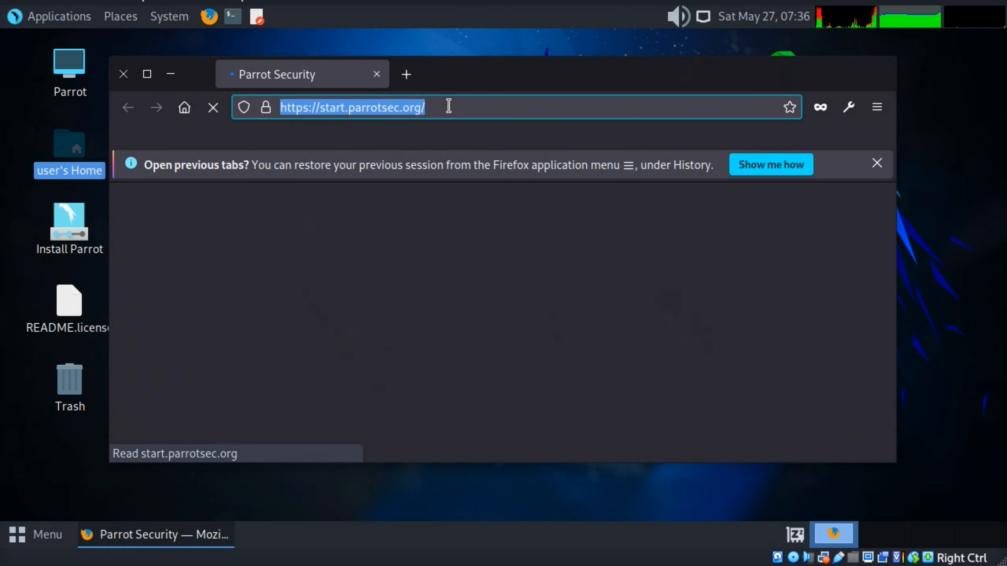
type("google")
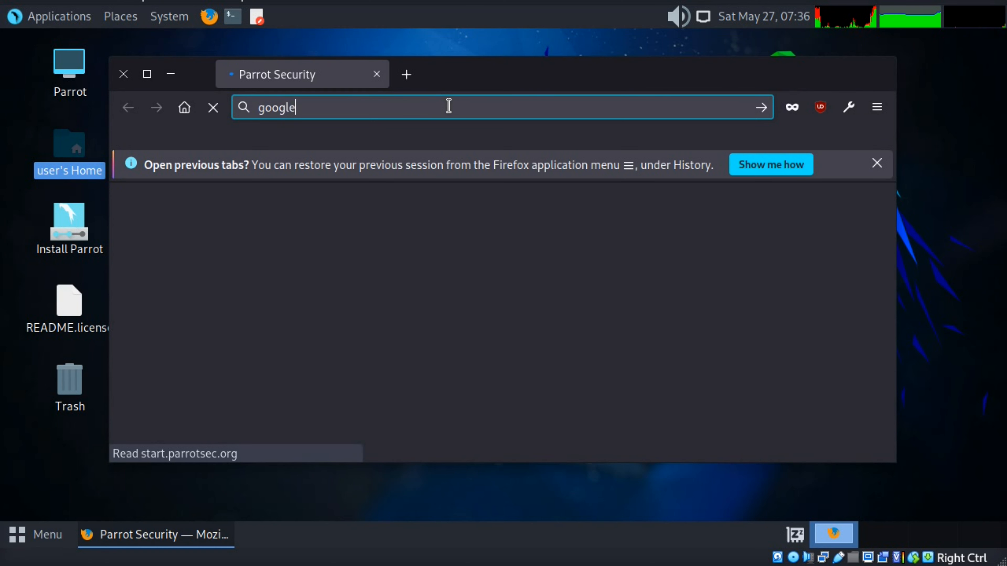
type(".com")
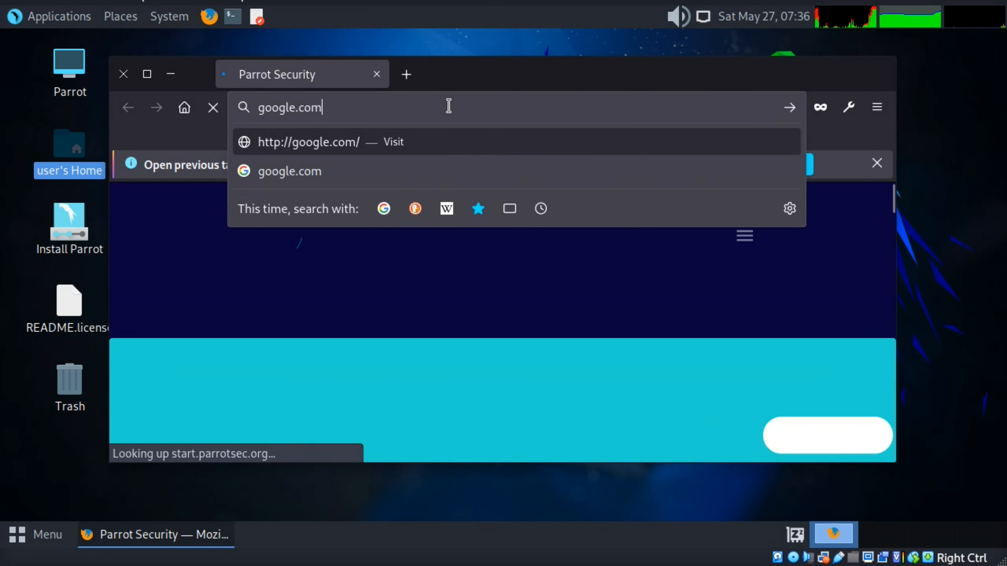
key("Return")
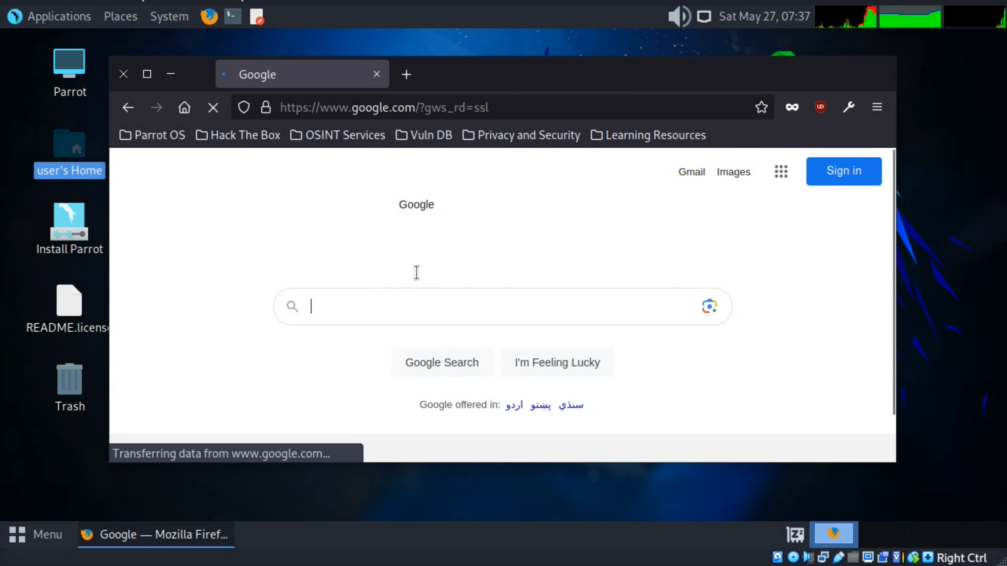
scroll(503, 272, "down", 2)
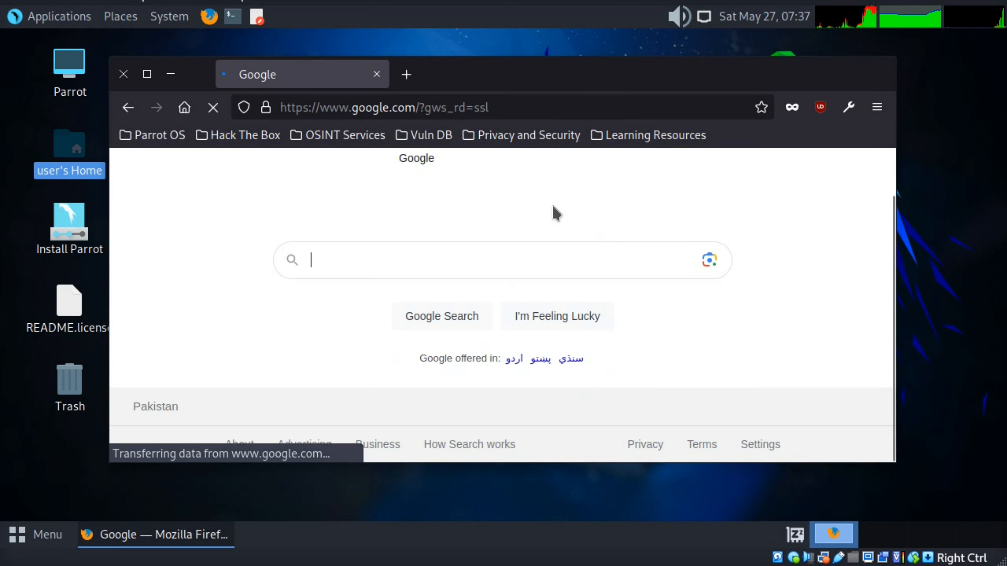
scroll(600, 265, "up", 2)
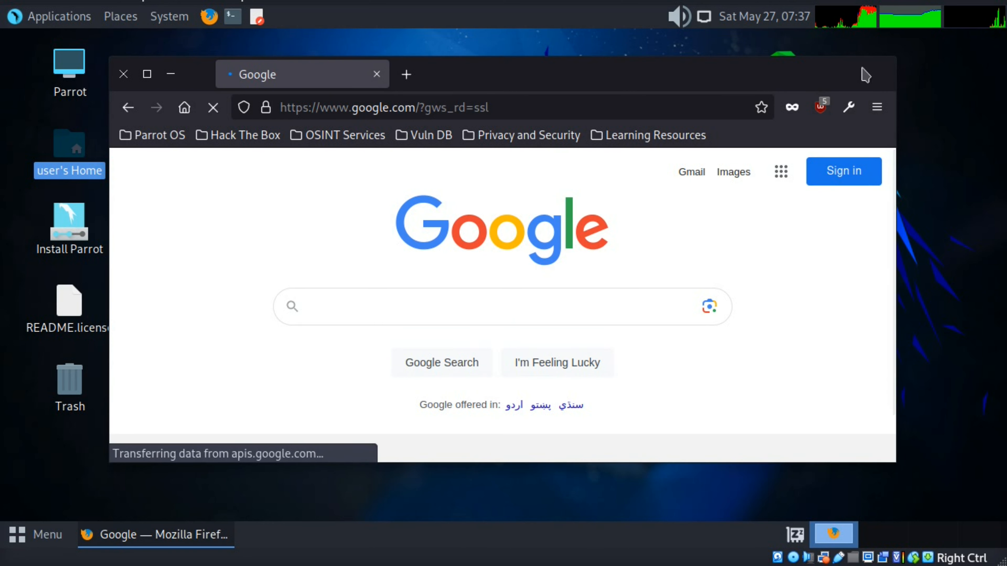
left_click(123, 75)
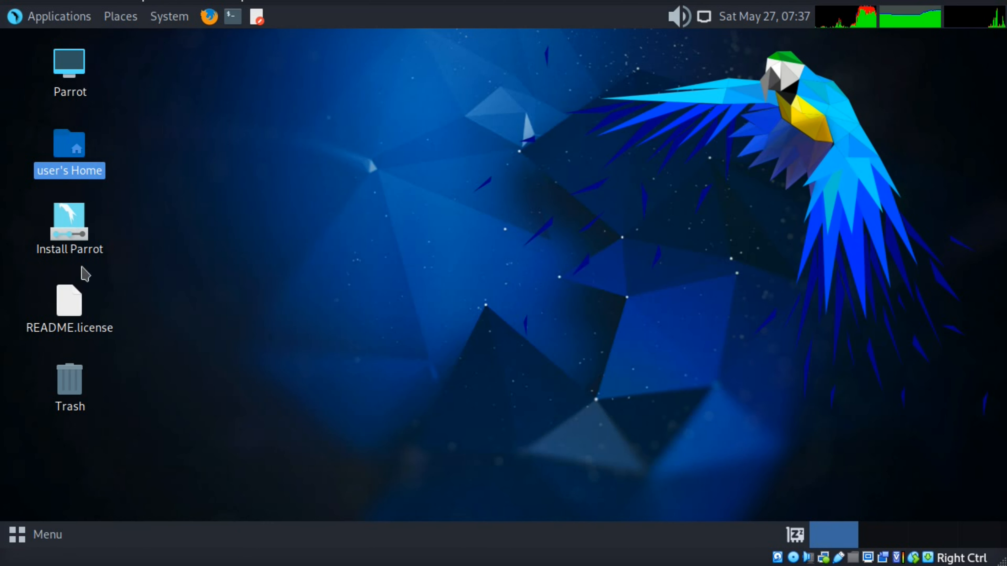
Examine the applications offered in the Office, Privacy, Programming and Sound & Video categories.
left_click(55, 534)
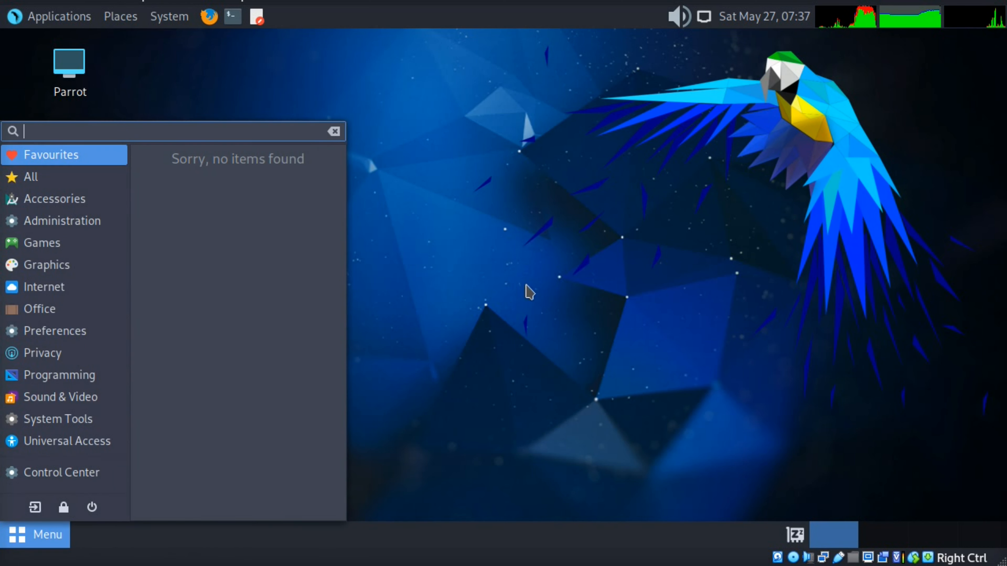
left_click(519, 299)
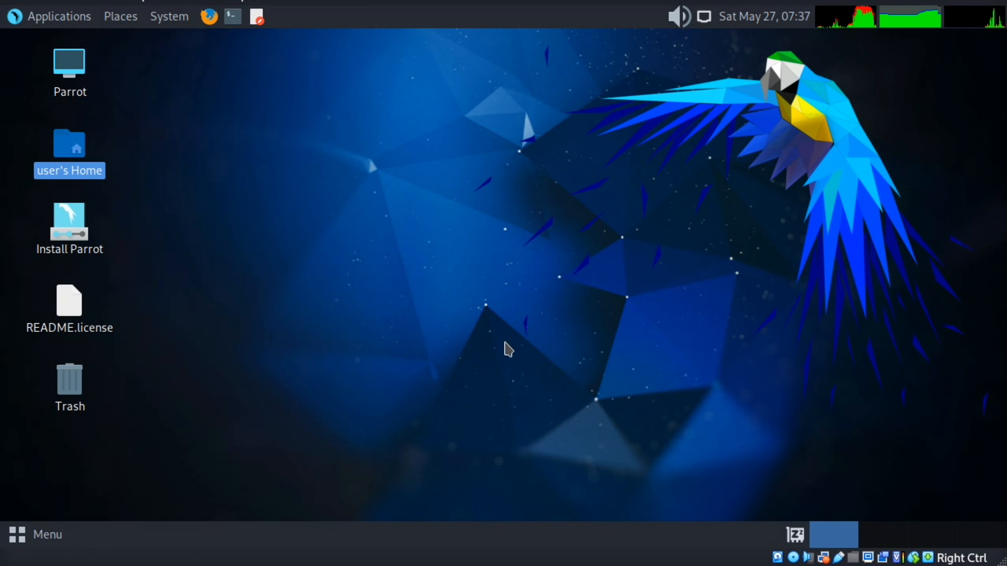
left_click(19, 533)
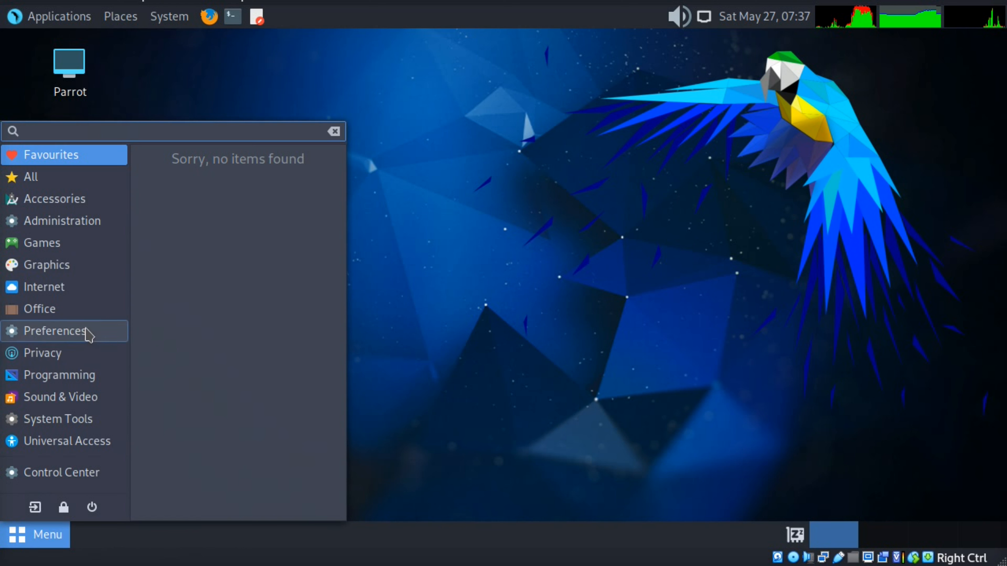
left_click(95, 316)
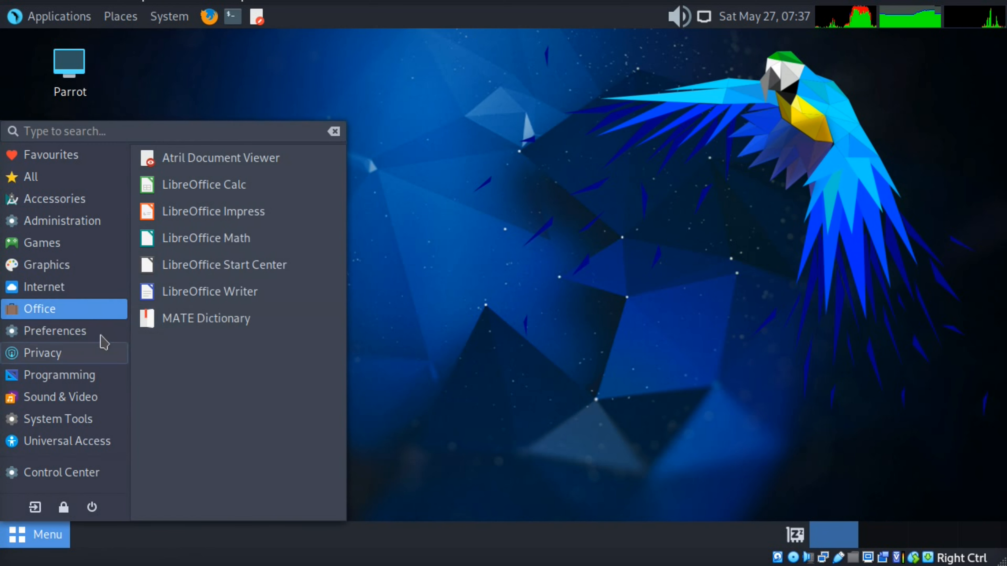
left_click(46, 353)
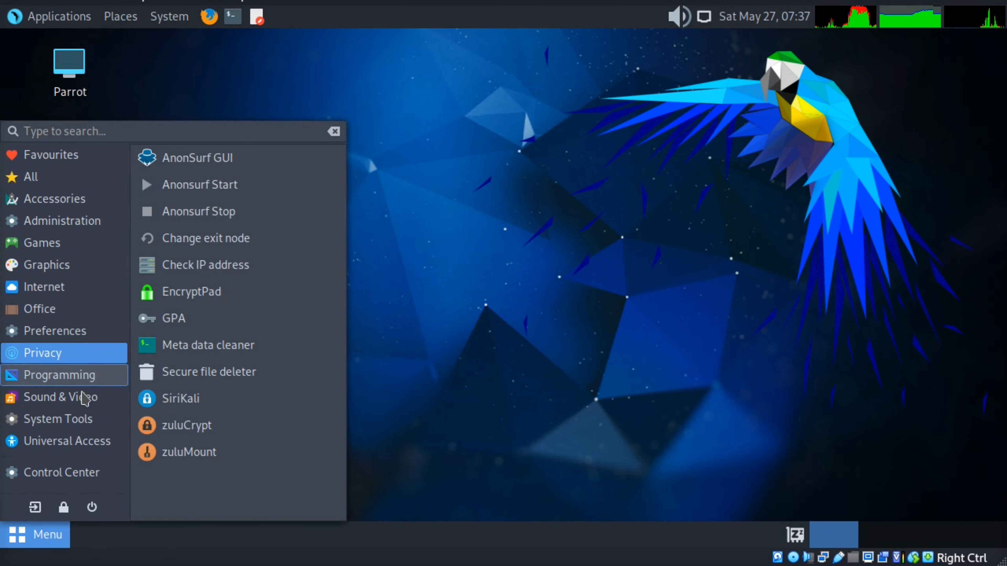
left_click(85, 381)
left_click(88, 402)
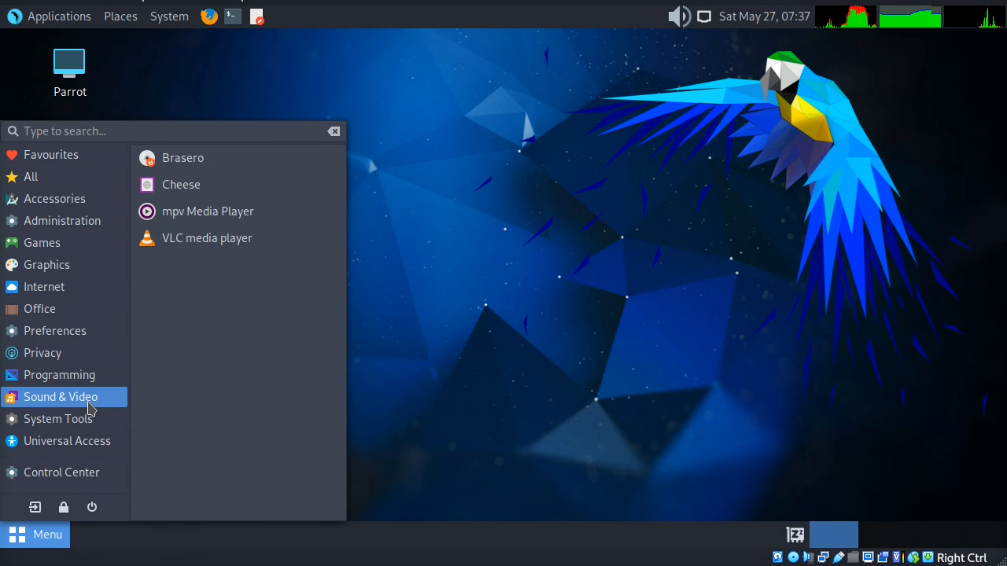
Launch VLC media player, accept its privacy policy with metadata network access allowed, and close the player.
left_click(242, 243)
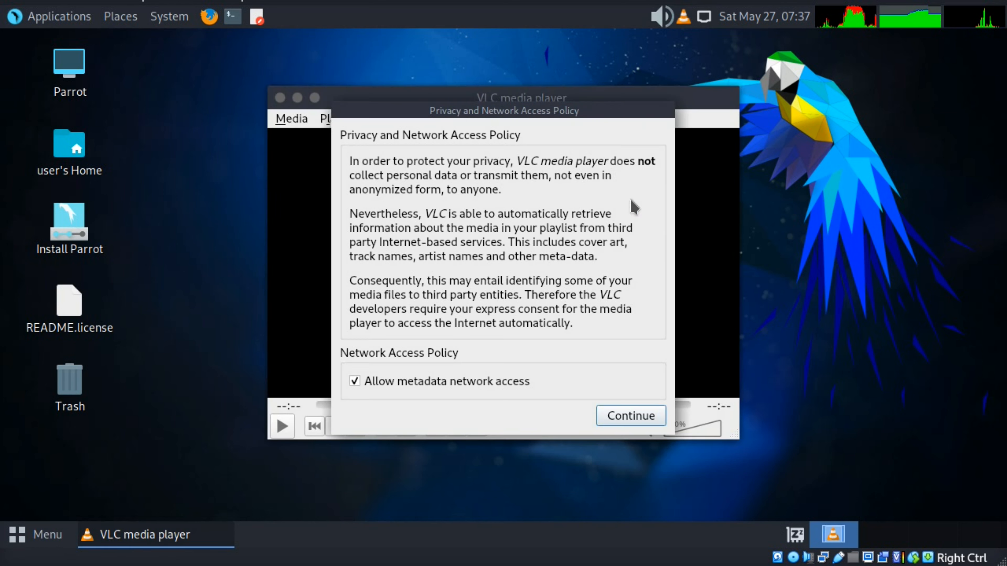
left_click(611, 417)
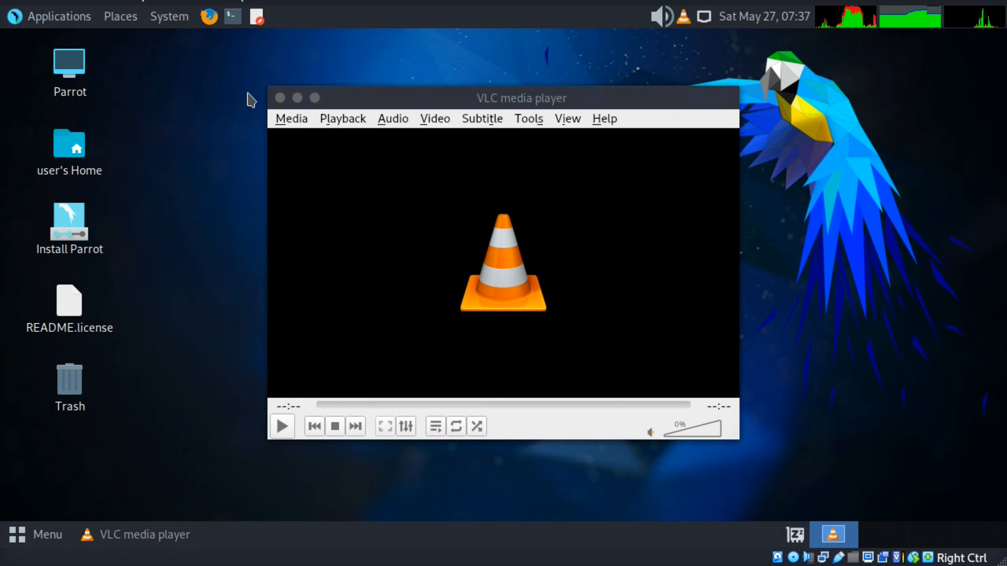
left_click(279, 98)
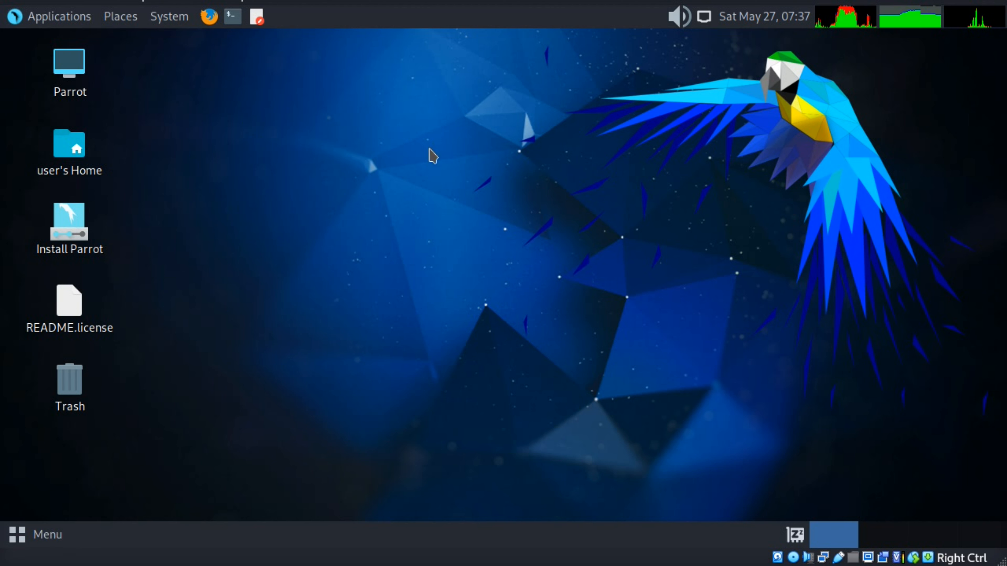
View the drives listed in the desktop's Parrot computer location and close its window.
left_click(75, 74)
double_click(75, 73)
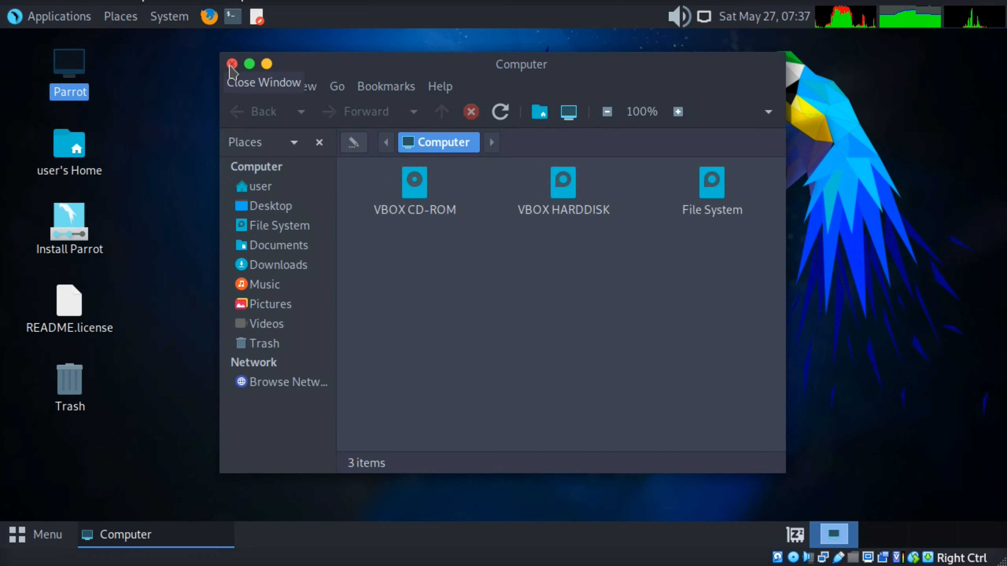
left_click(232, 64)
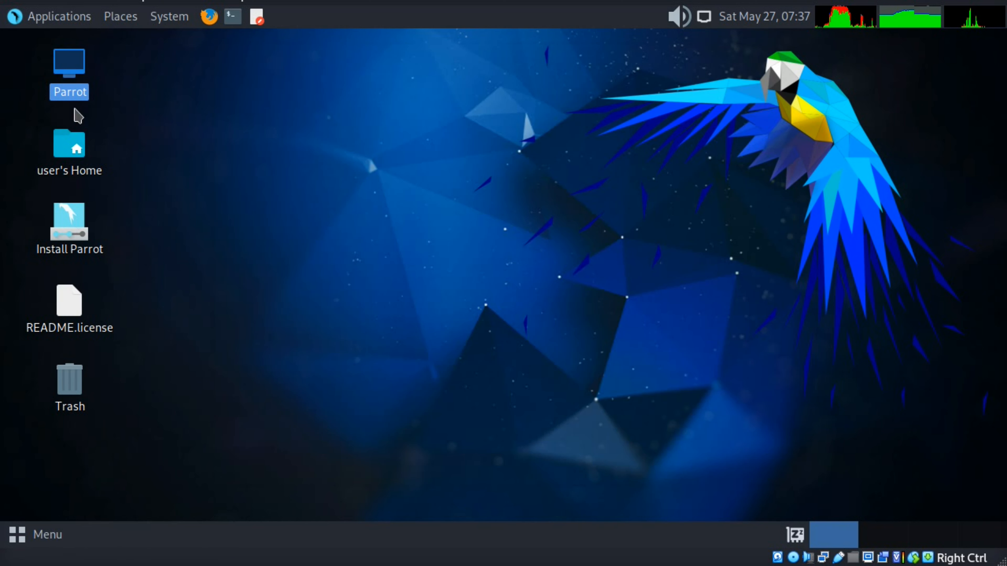
Launch the Parrot installer from the live desktop.
left_click(79, 225)
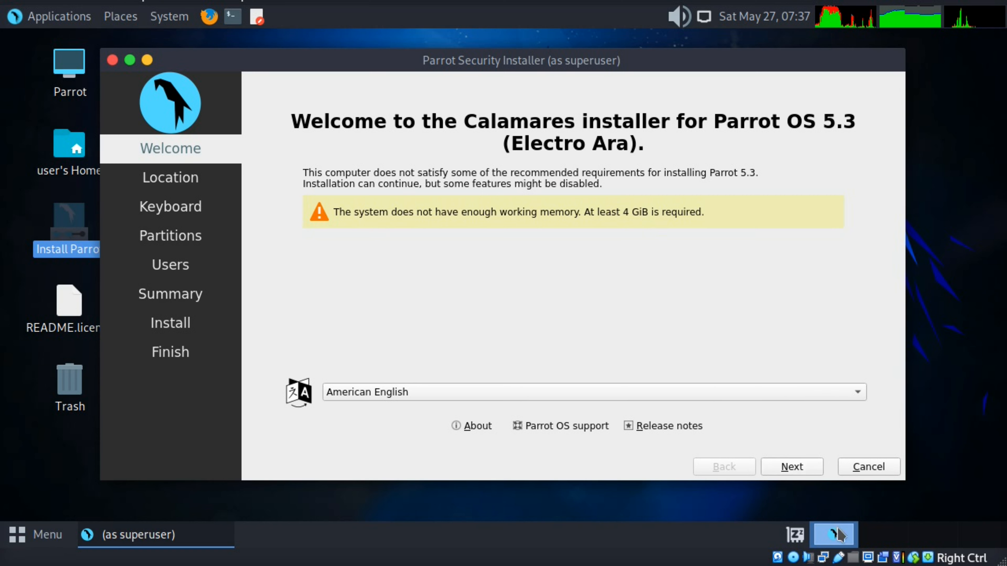
Keep American English as the installer language, set the location to Asia, Karachi, and accept the default English (US) keyboard layout.
left_click(785, 466)
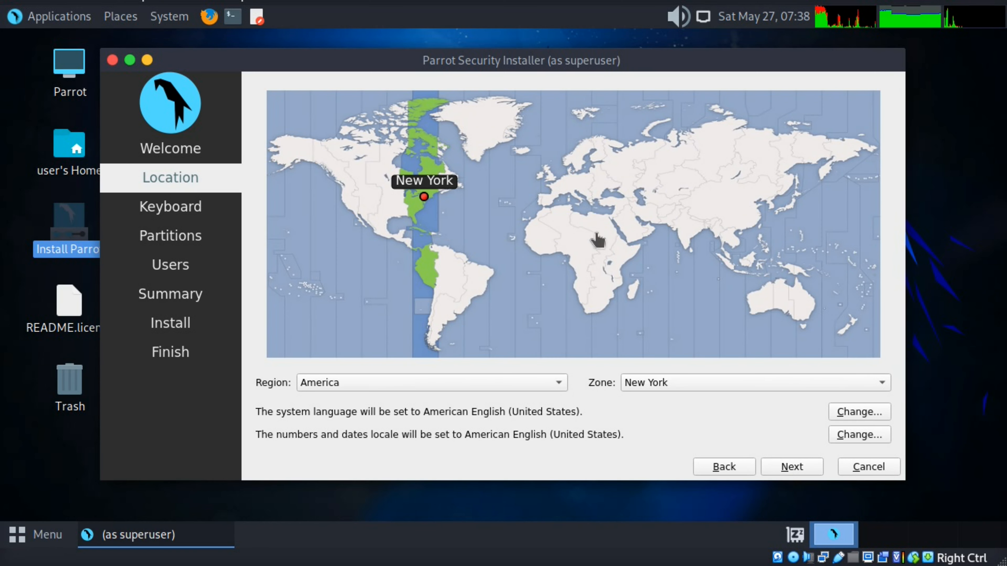
left_click(669, 223)
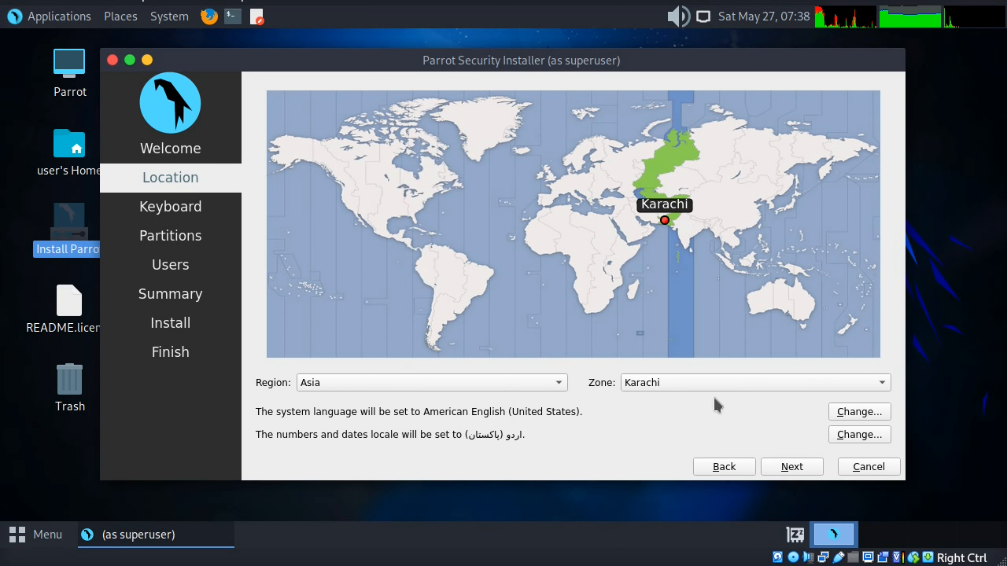
left_click(731, 383)
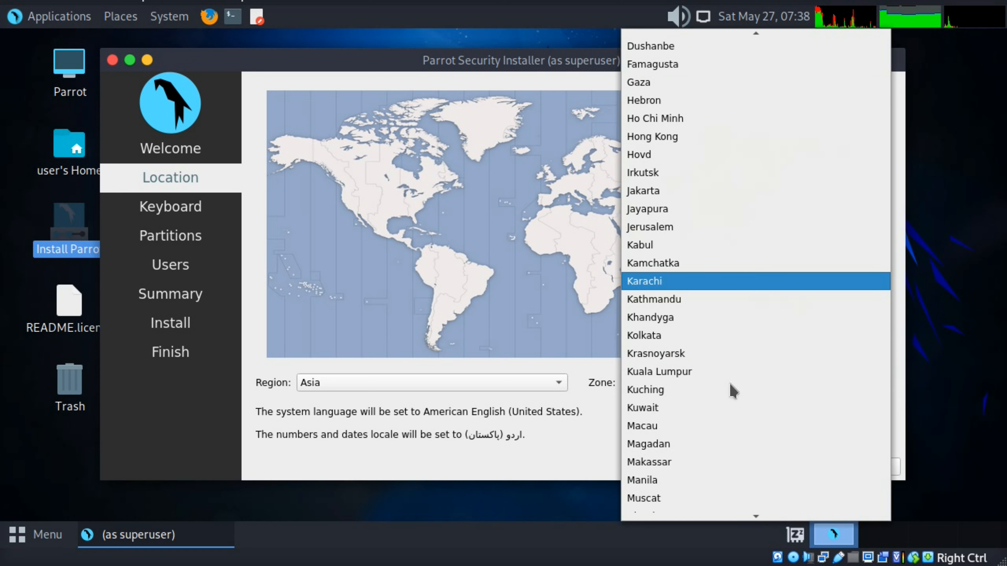
left_click(593, 411)
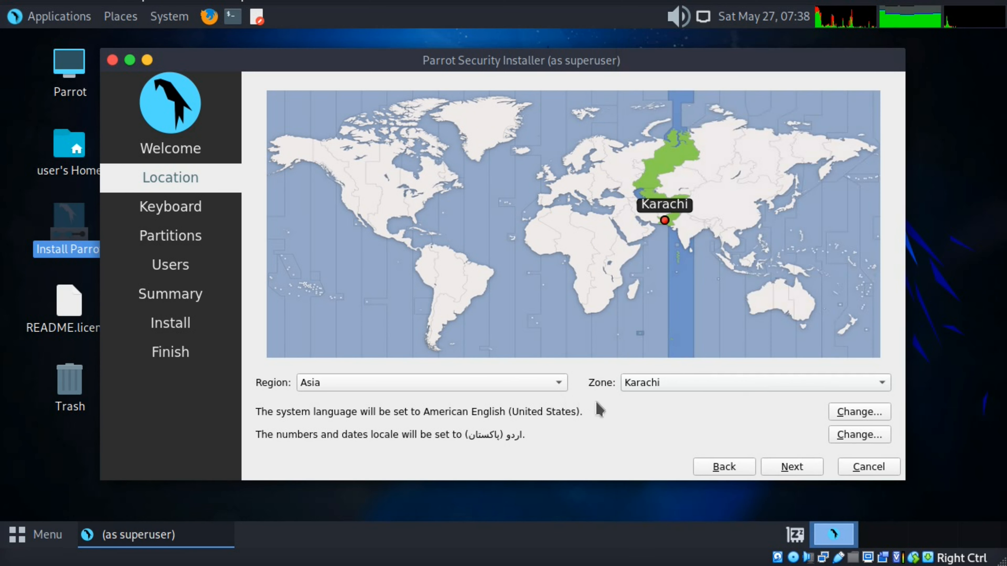
left_click(669, 216)
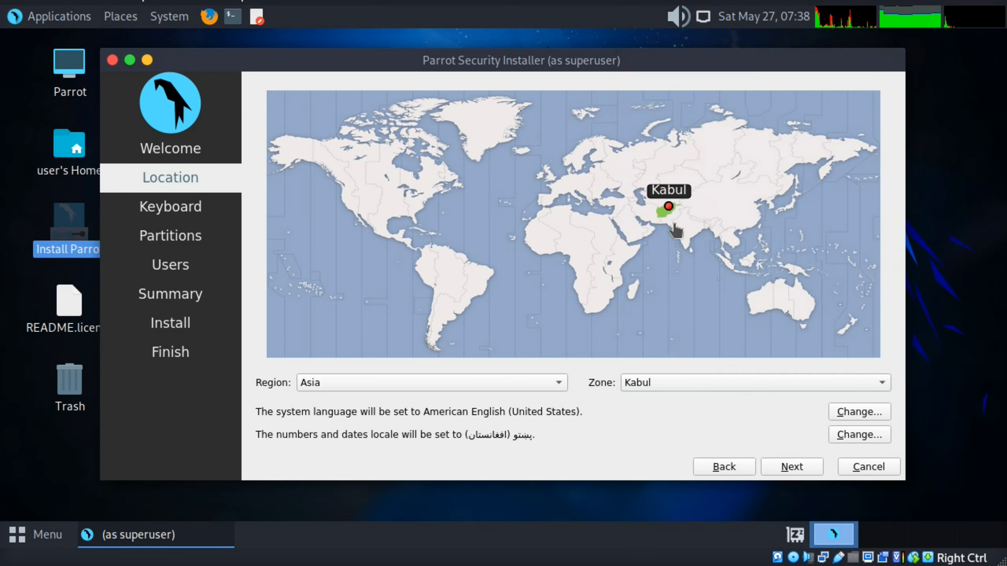
left_click(668, 225)
left_click(793, 467)
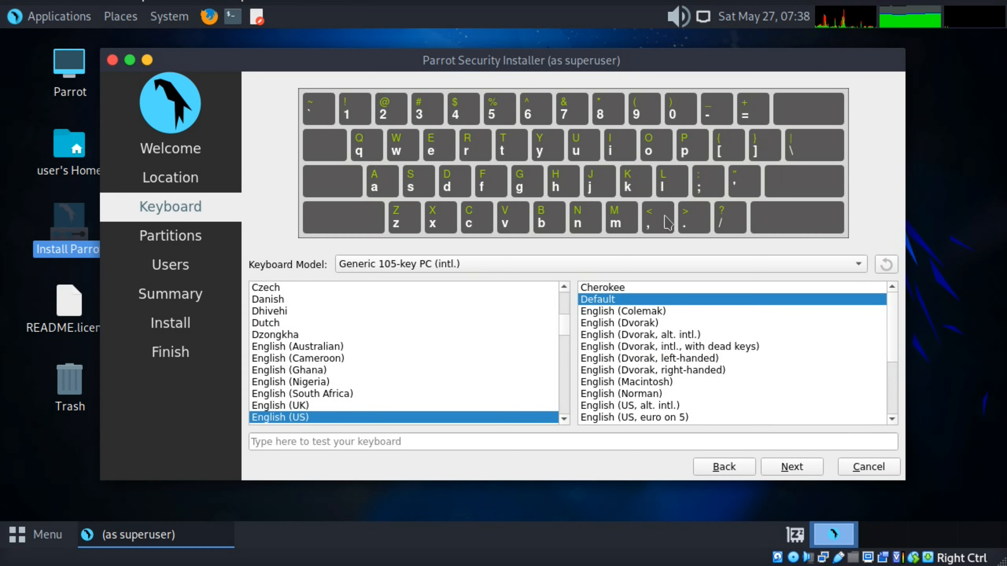
left_click(798, 470)
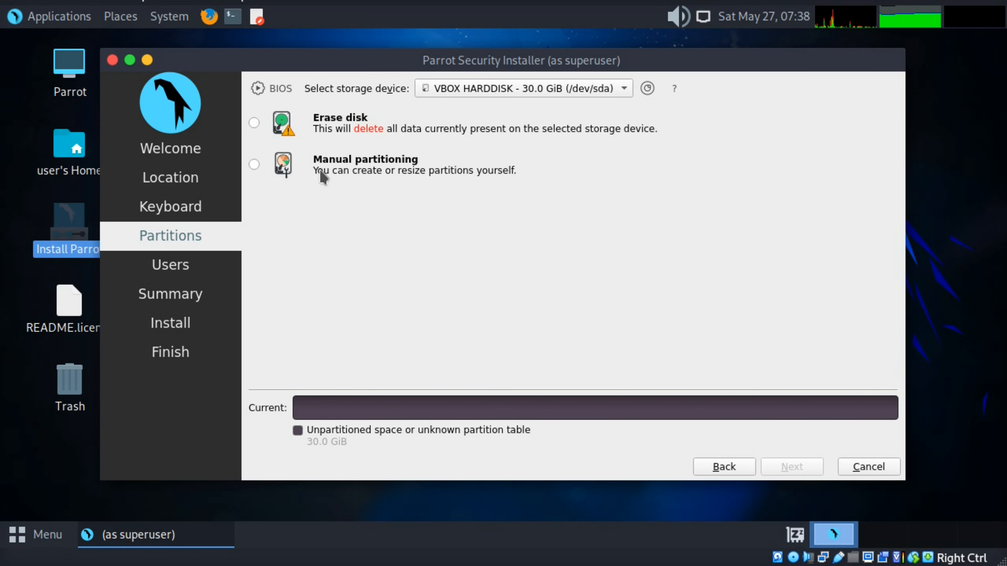
left_click(254, 165)
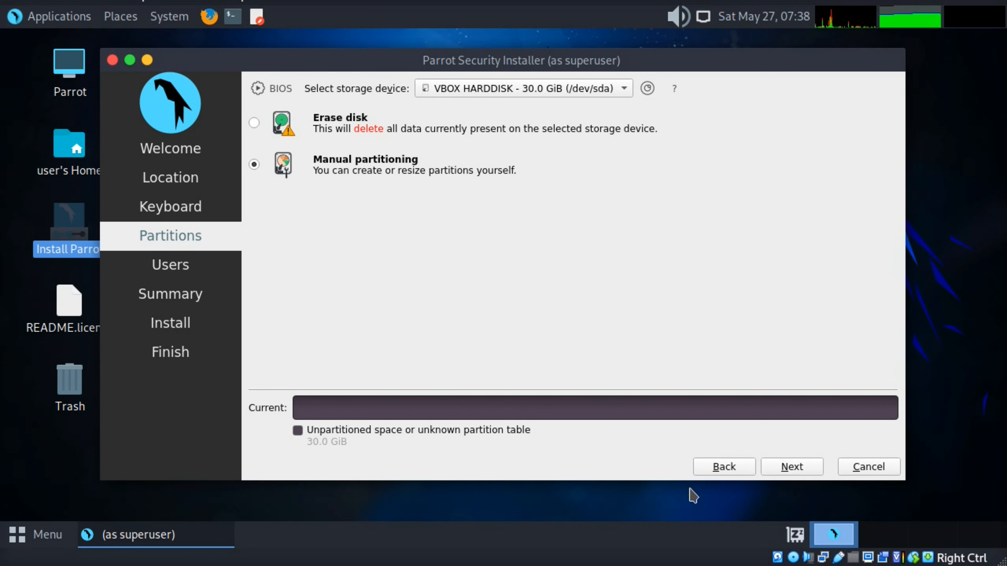
left_click(792, 468)
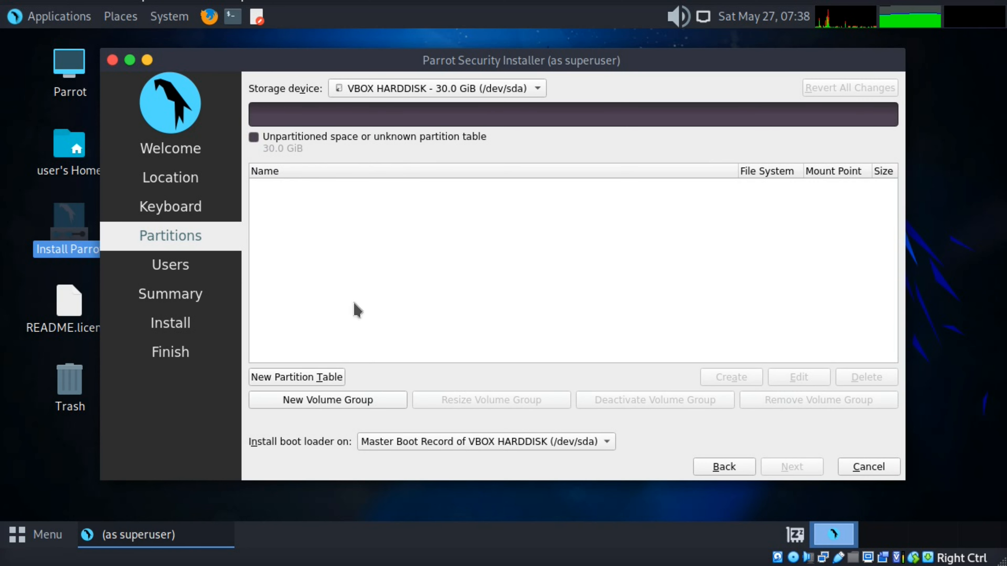
left_click(724, 466)
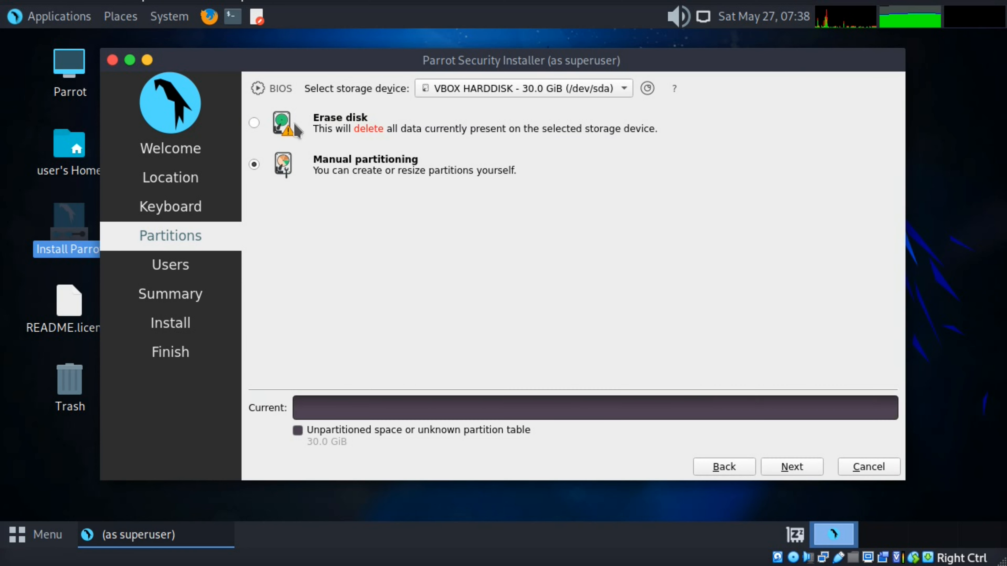
Choose to erase the 30.0 GiB VBOX HARDDISK (/dev/sda) with no swap as the partitioning method.
left_click(255, 122)
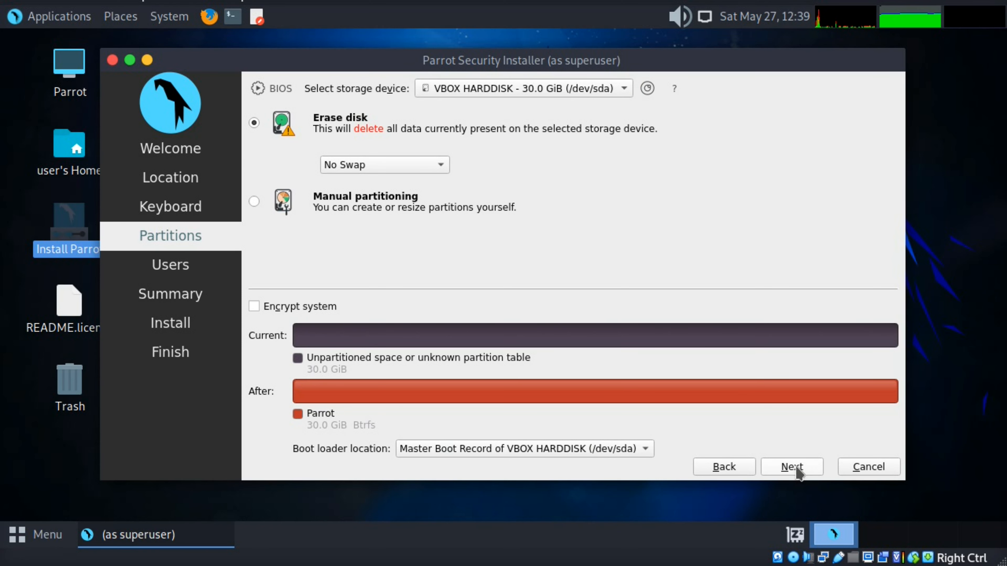
left_click(793, 468)
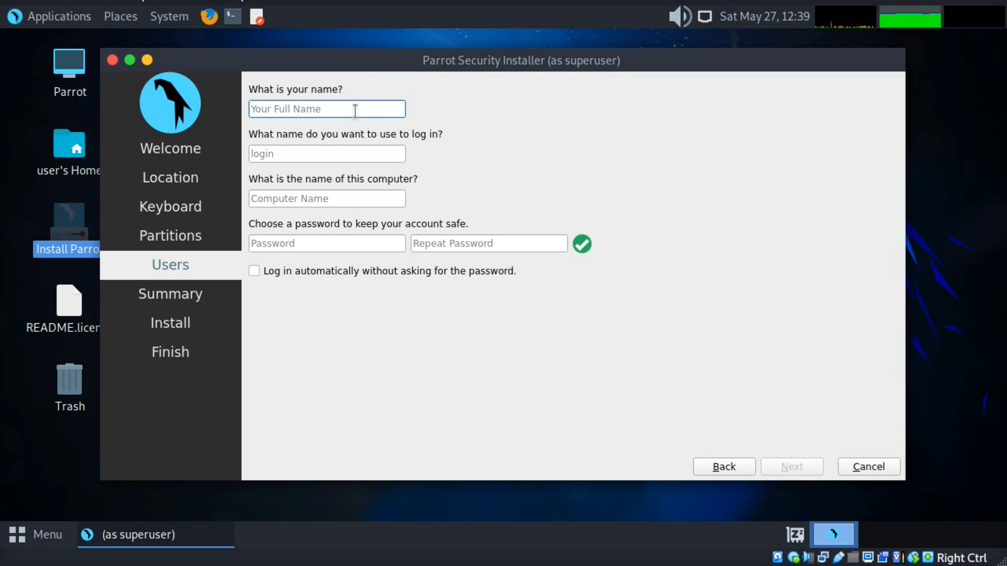
Enter the user's name and the account password with its confirmation, keep automatic login off, and proceed to the summary.
type("Citi")
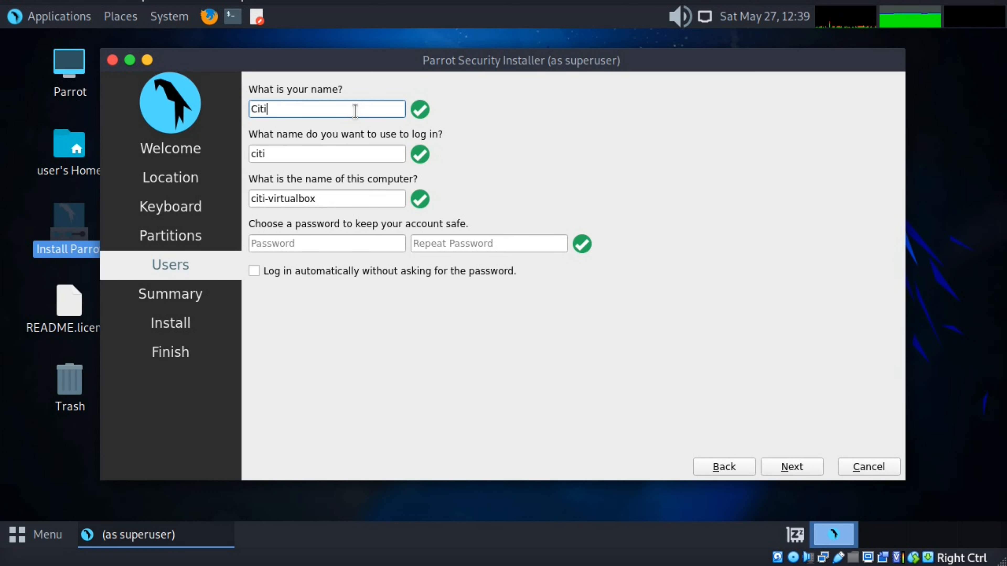
left_click(324, 242)
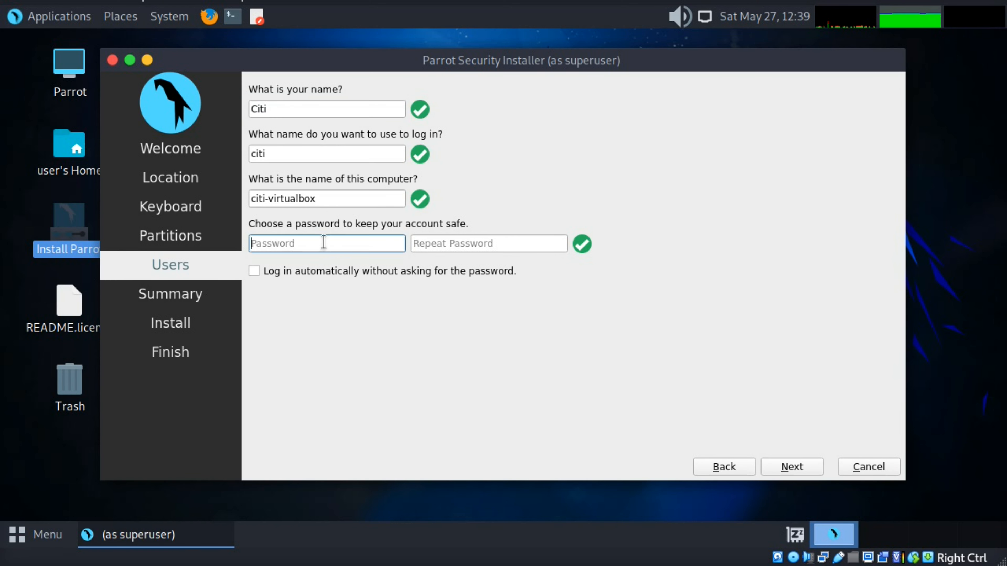
type("p")
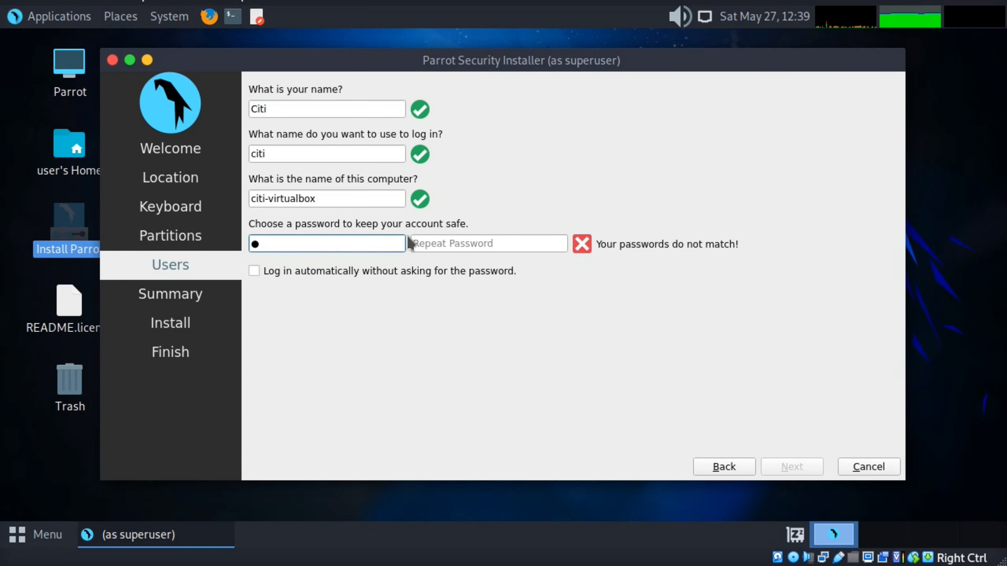
key("BackSpace")
type("***")
key("BackSpace")
key("BackSpace")
type("*")
left_click(438, 243)
type("*")
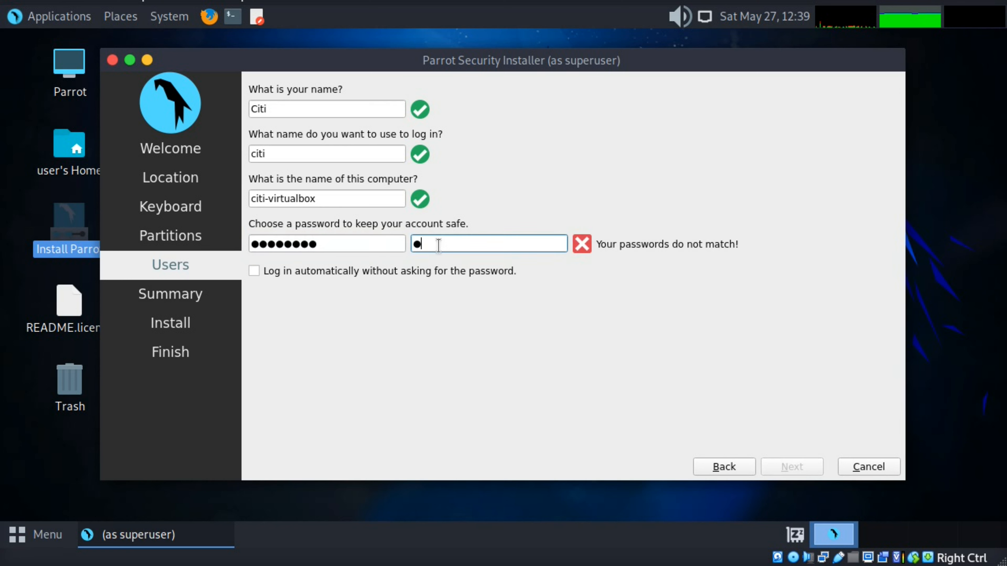
type("*******")
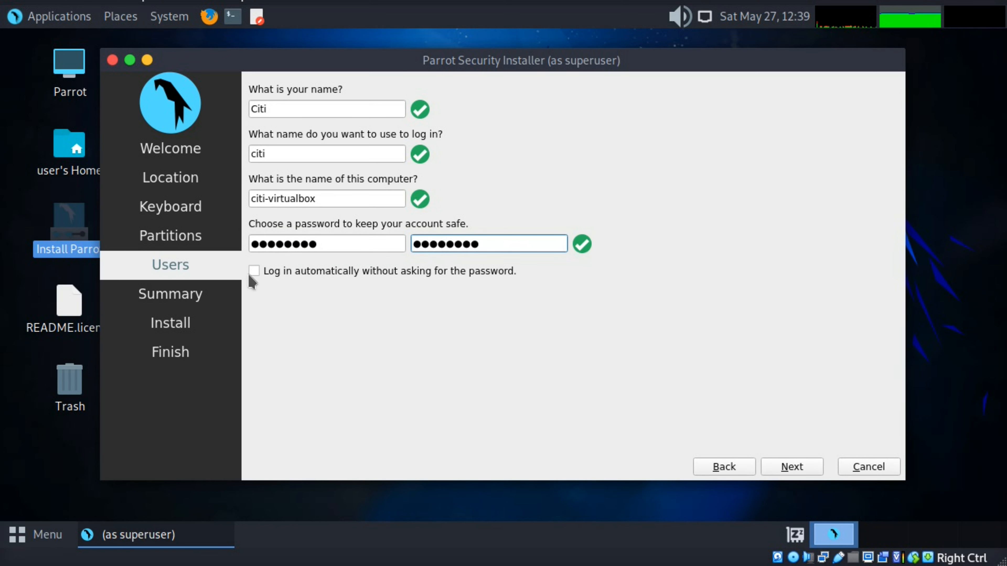
left_click(254, 272)
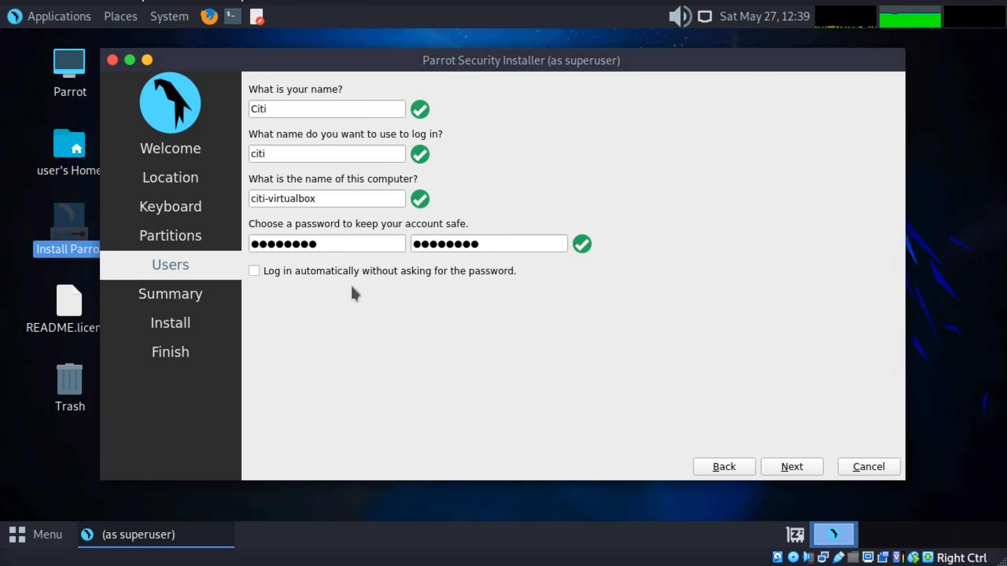
left_click(812, 469)
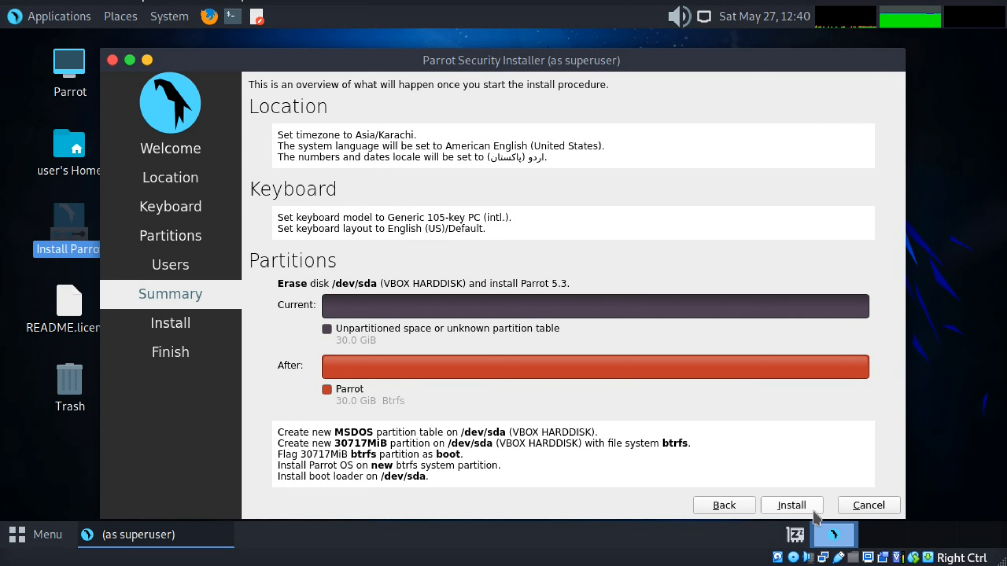
Run the Parrot installation with the disk changes confirmed, and finish it with a restart of the system.
left_click(789, 507)
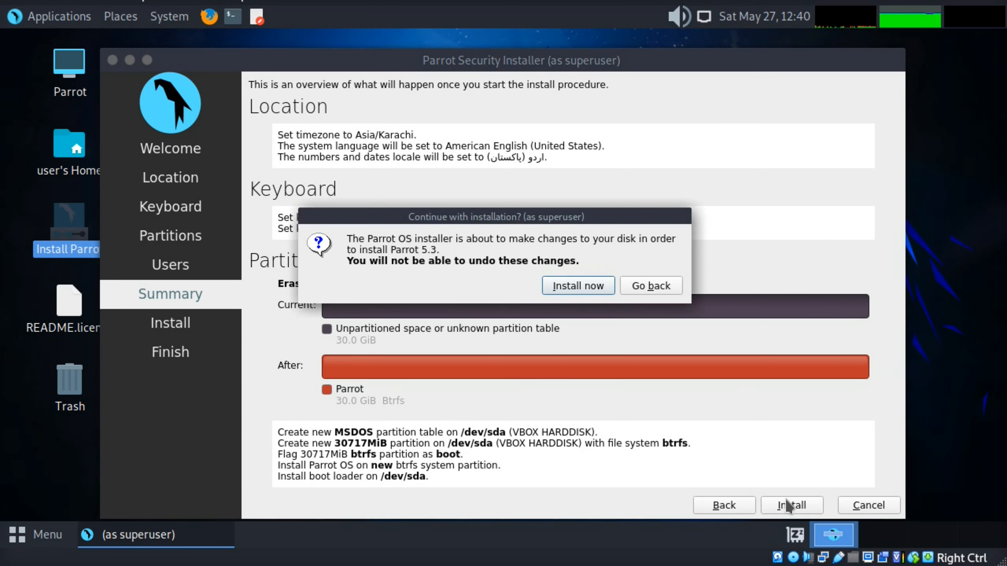
left_click(590, 290)
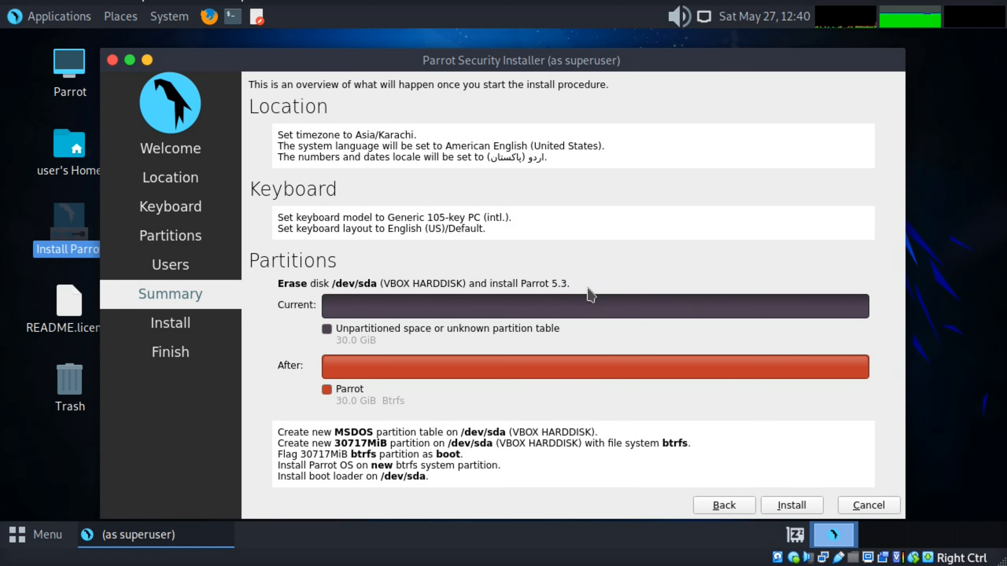
left_click(792, 506)
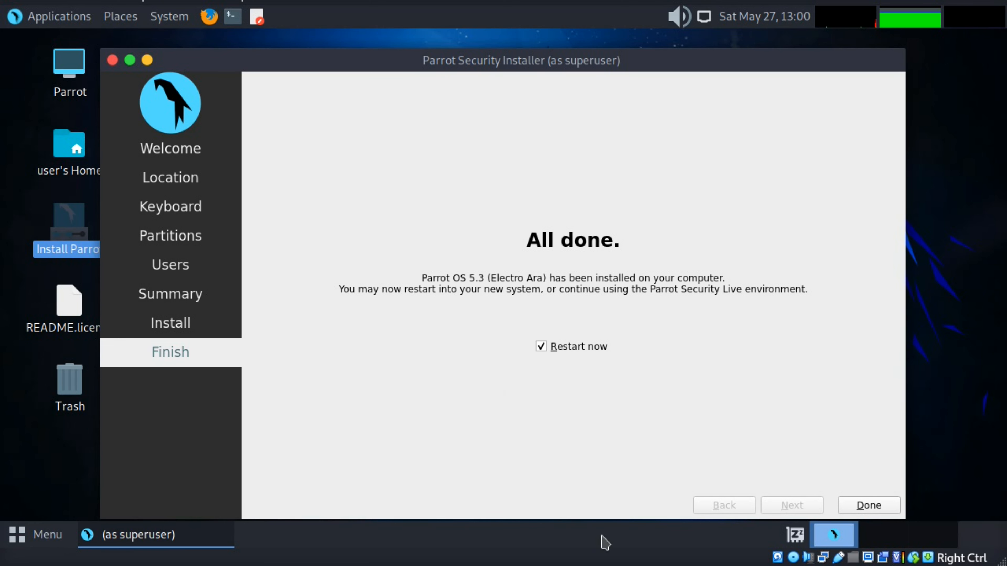
left_click(865, 506)
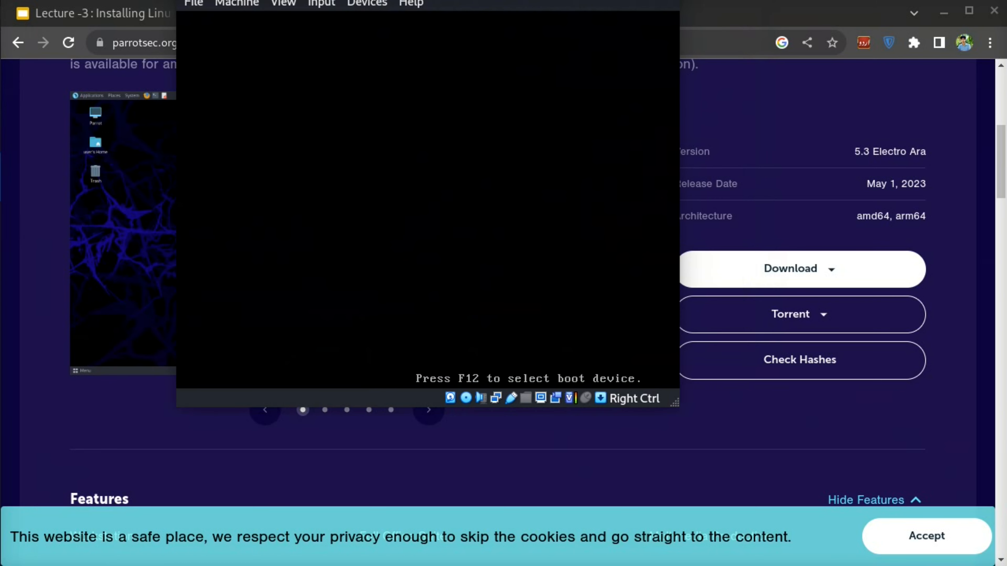
Try to reset the running Parrot OS virtual machine from its live boot screen.
left_click_drag(463, 2, 500, 16)
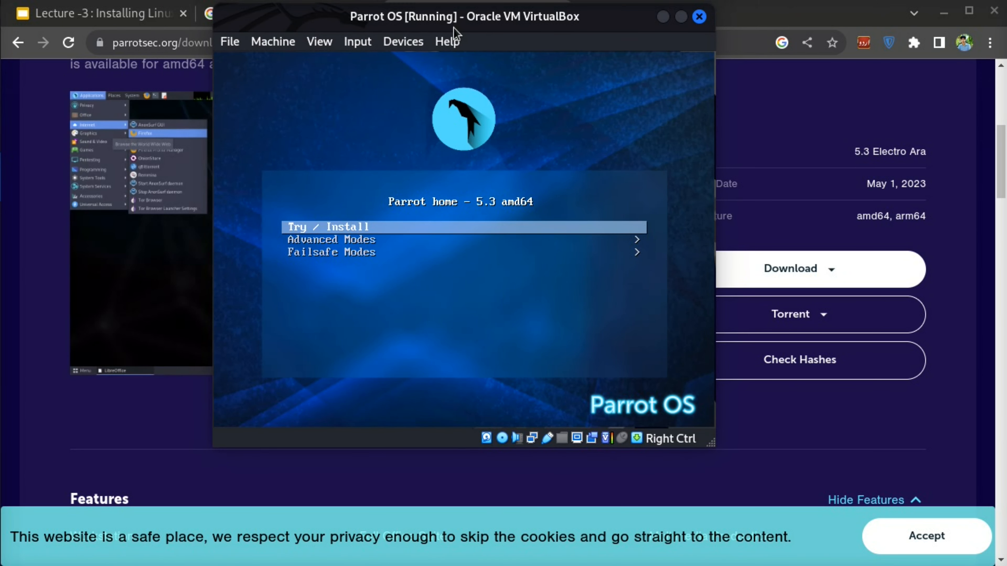
left_click_drag(454, 26, 456, 34)
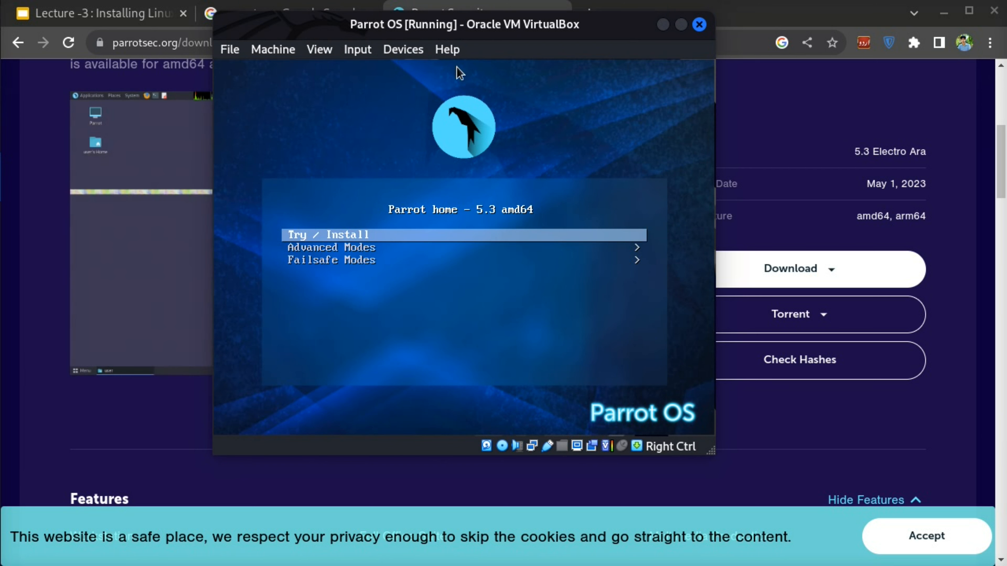
left_click(235, 57)
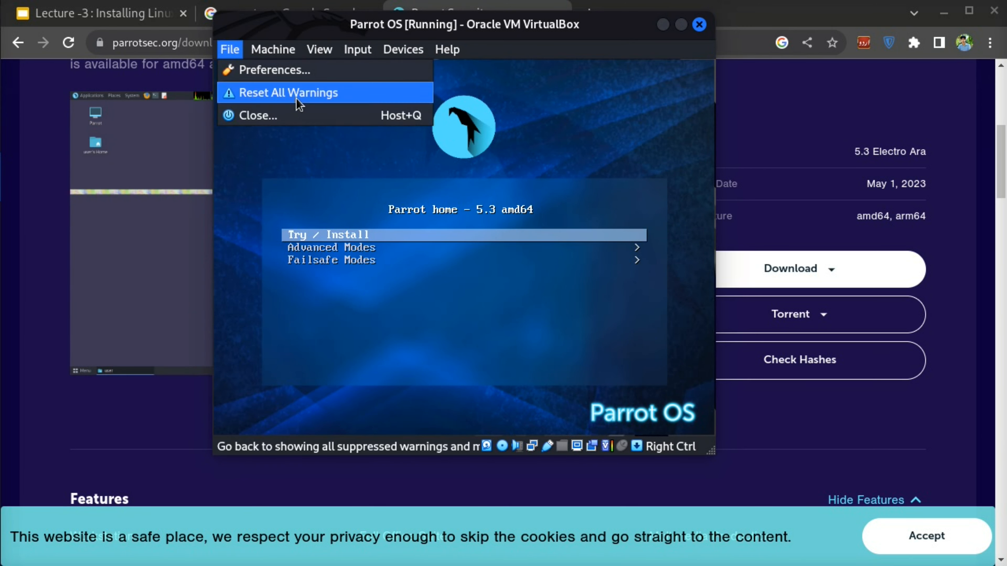
mouse_move(277, 49)
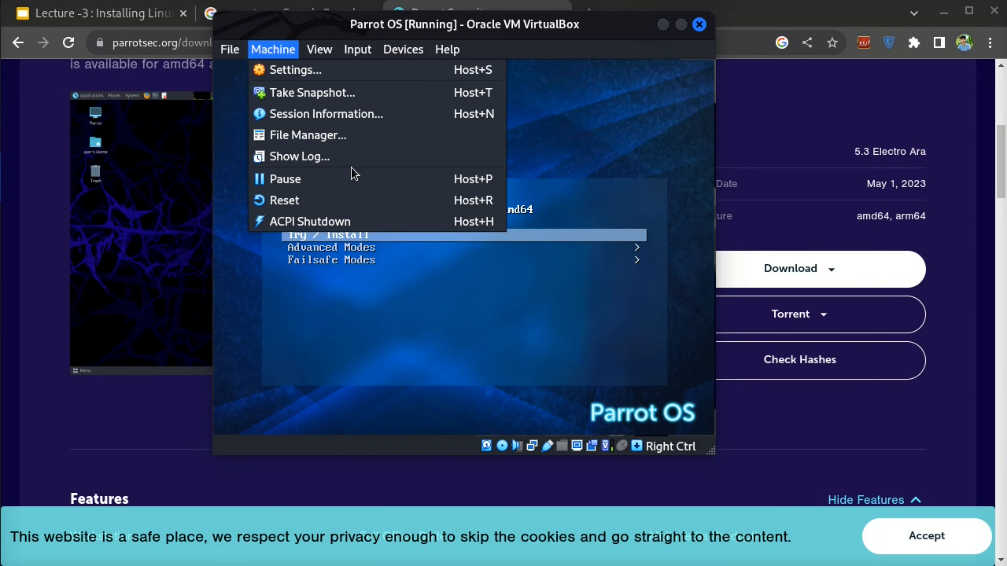
left_click(366, 211)
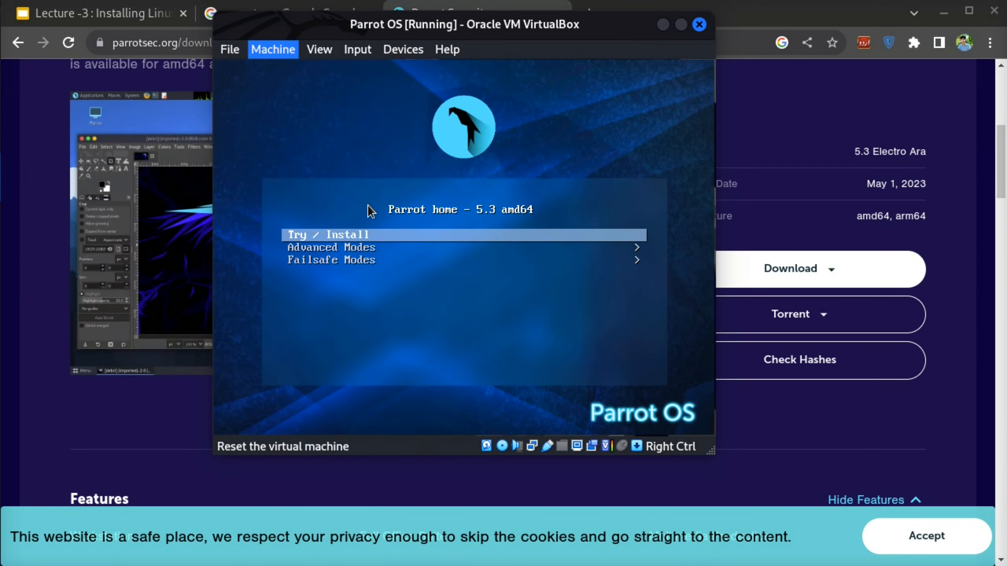
left_click(484, 323)
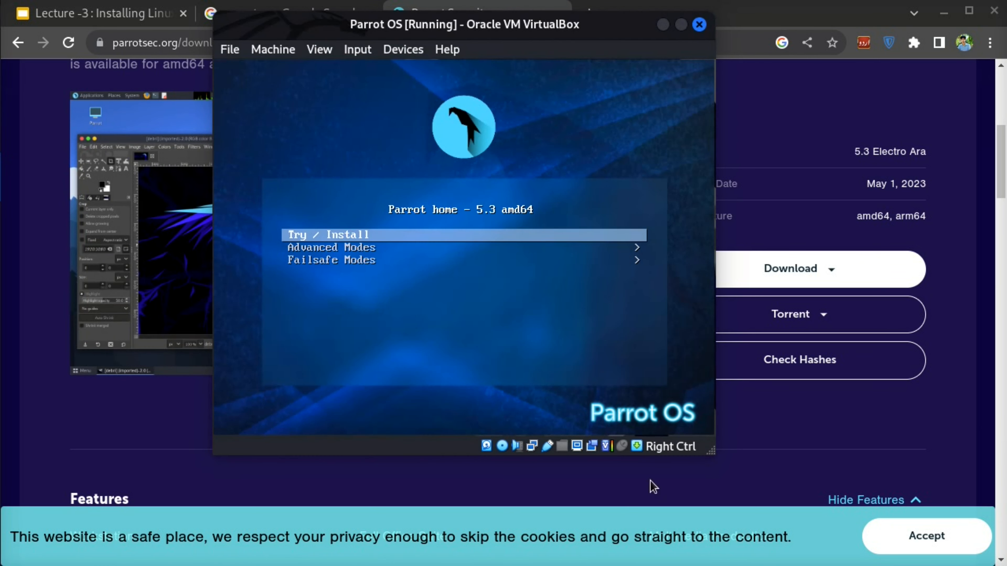
Power off the Parrot OS virtual machine and return to the VirtualBox Manager.
left_click(699, 25)
left_click(408, 300)
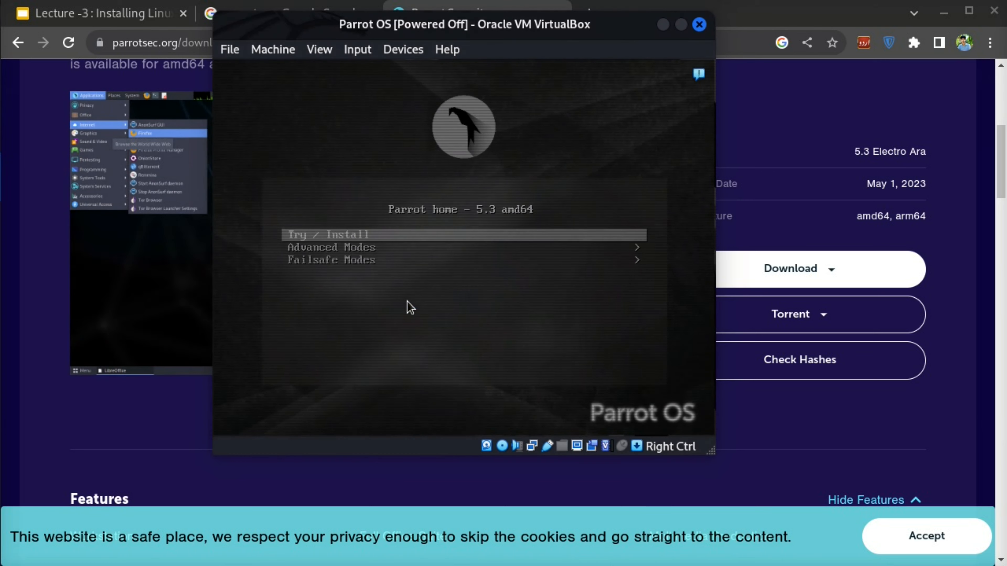
key("alt+Tab")
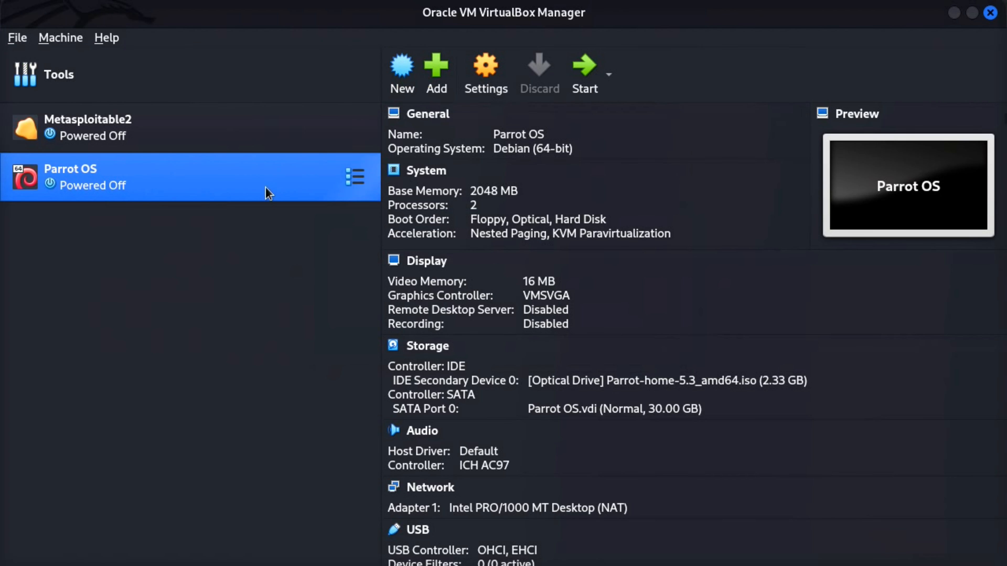
Disable the optical drive in the Parrot OS machine's boot order, keep the hard disk enabled, and save the settings.
left_click(355, 177)
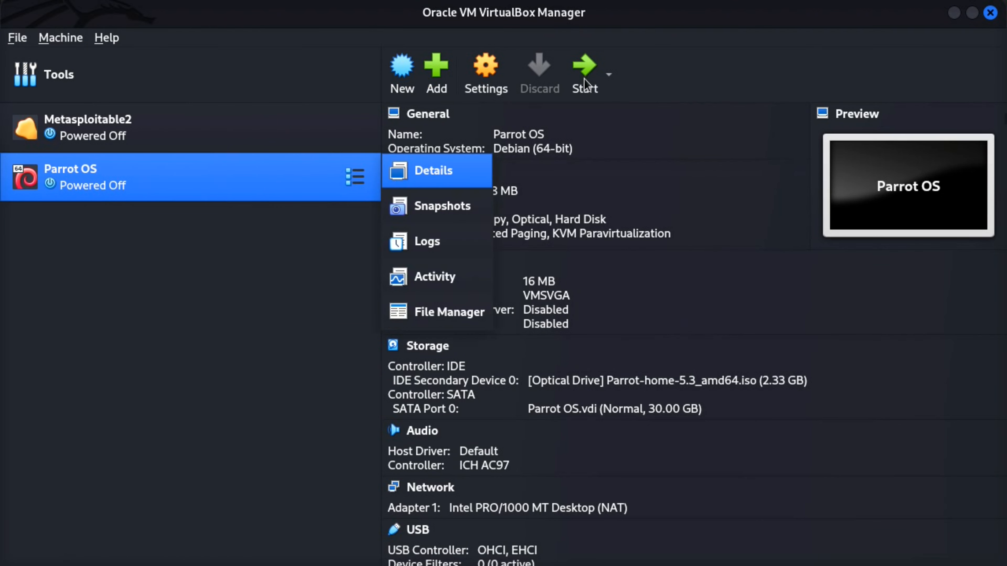
left_click(496, 88)
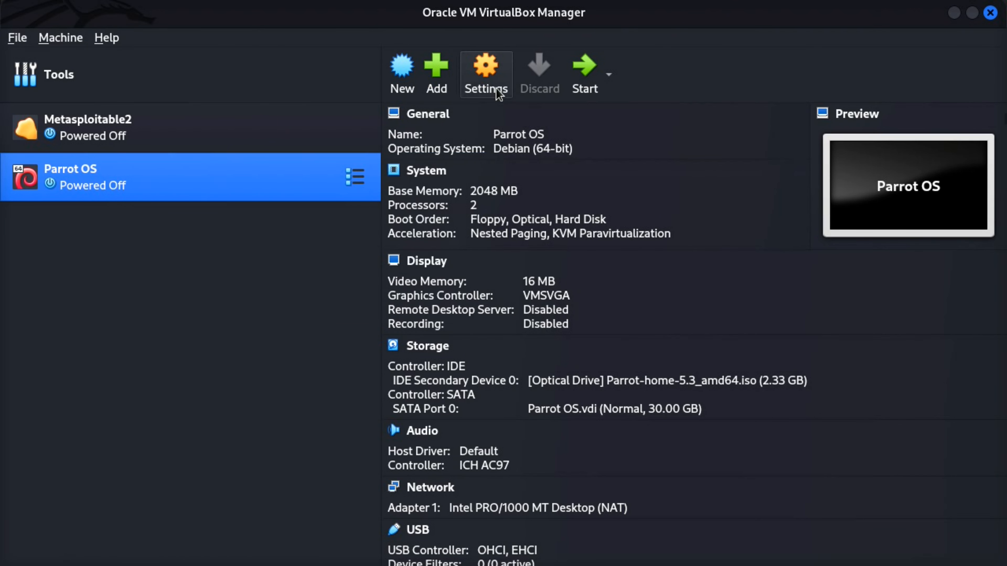
left_click(477, 80)
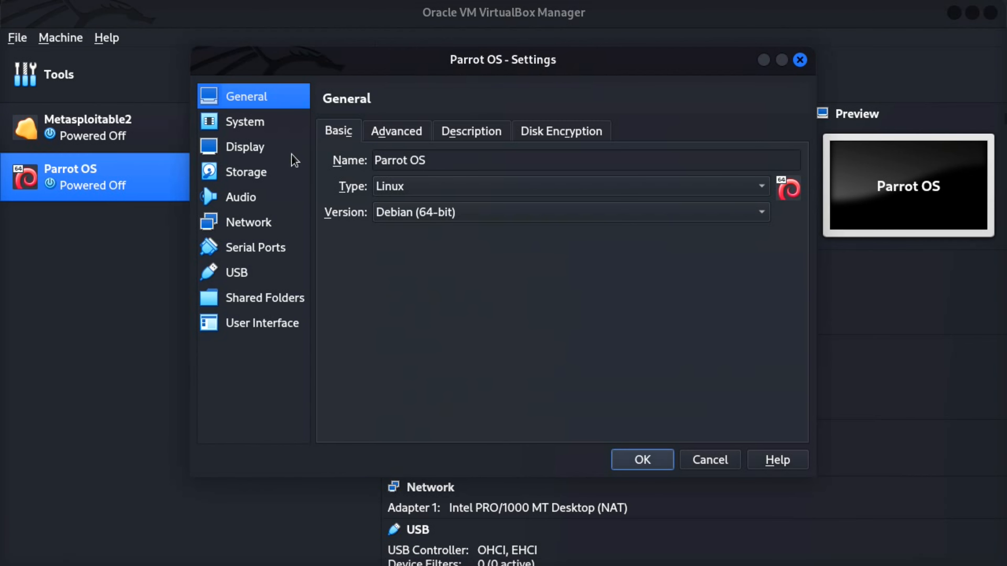
left_click(237, 172)
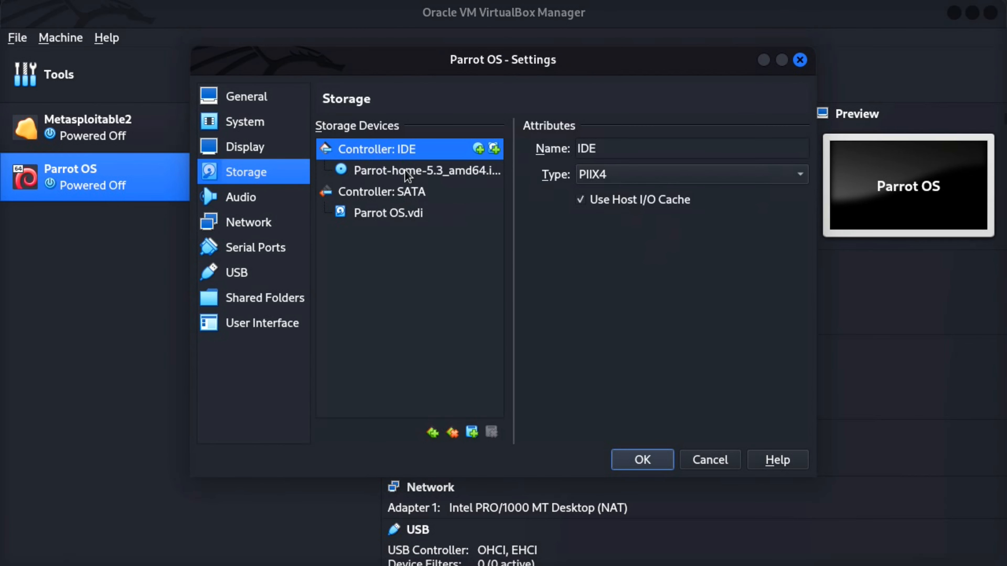
left_click(268, 126)
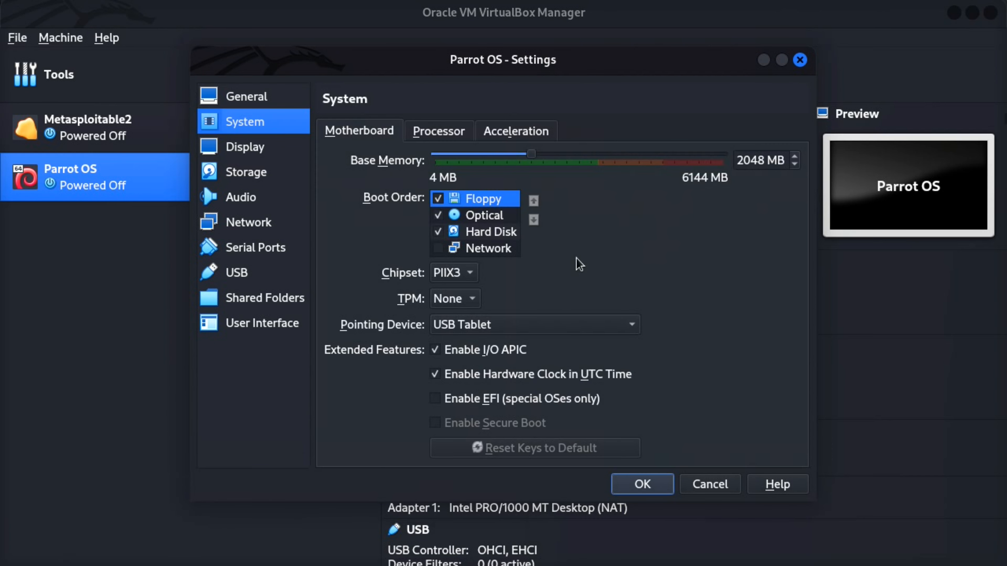
left_click(439, 232)
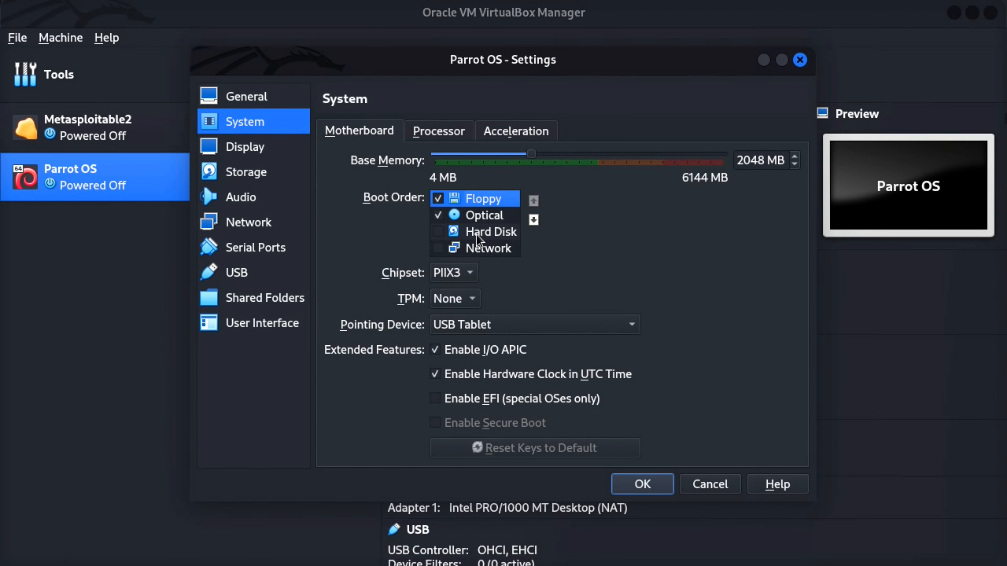
left_click(488, 214)
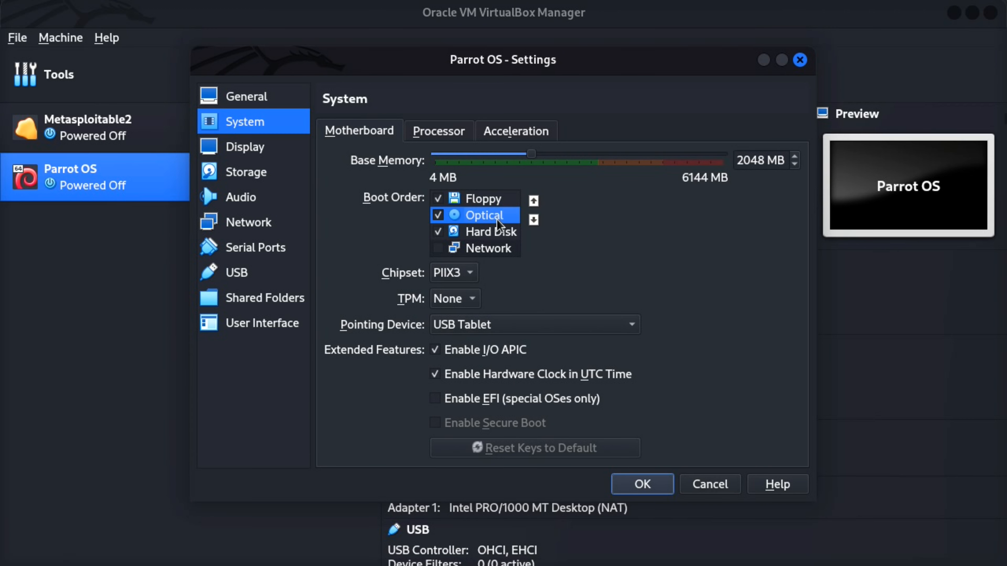
left_click(438, 215)
left_click(643, 484)
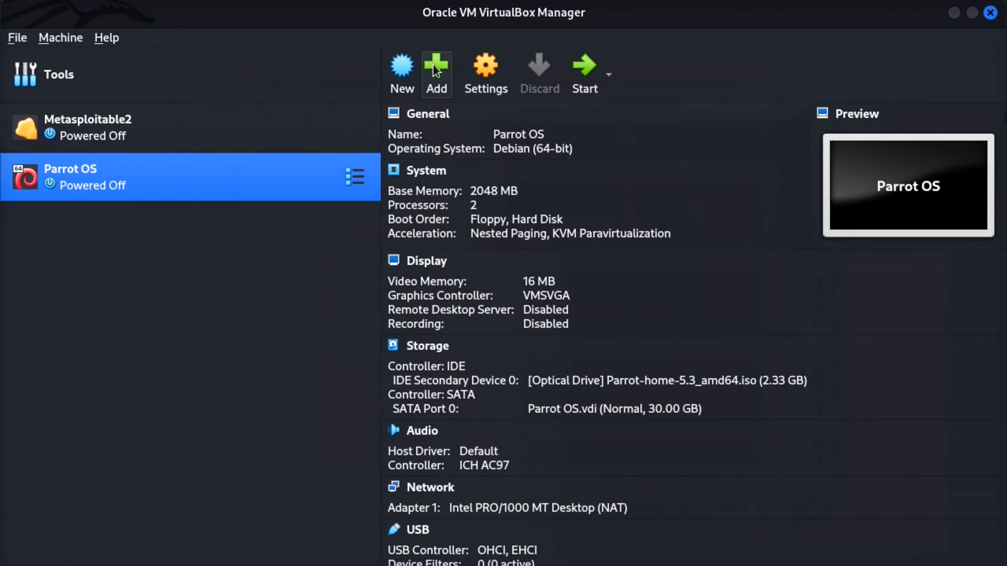
Disable the floppy in the Parrot OS machine's boot order as well and save the settings.
left_click(486, 73)
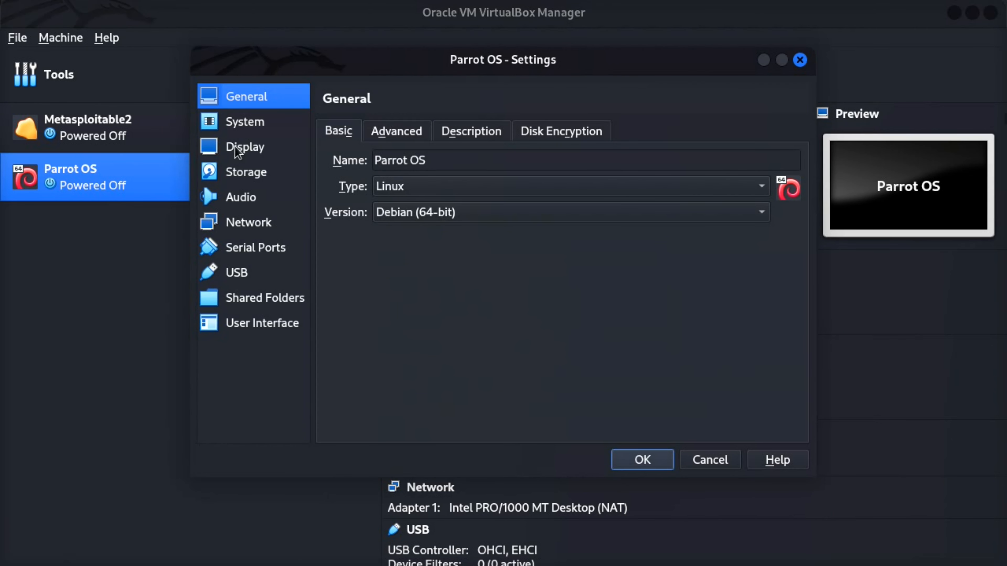
left_click(235, 148)
left_click(242, 121)
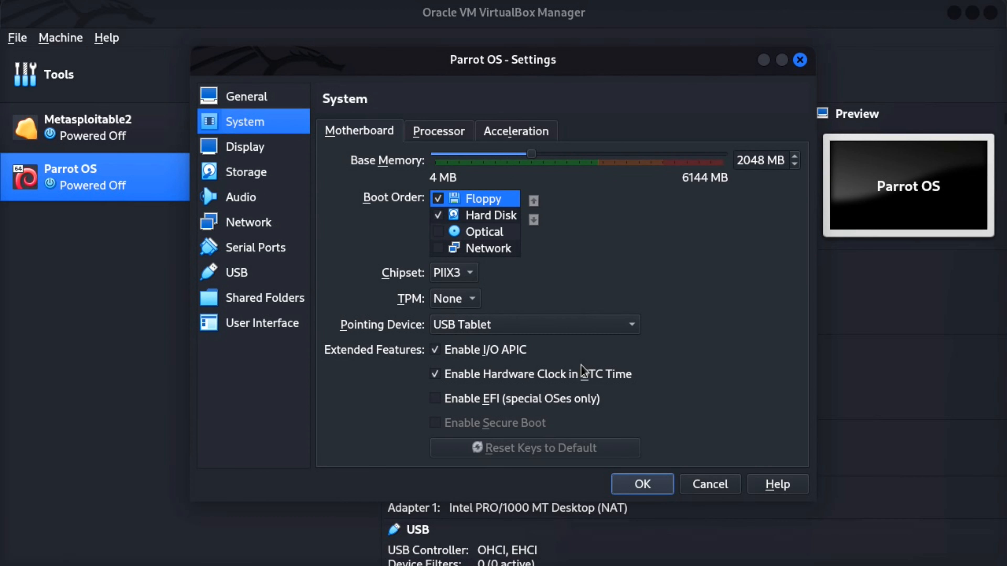
left_click(438, 198)
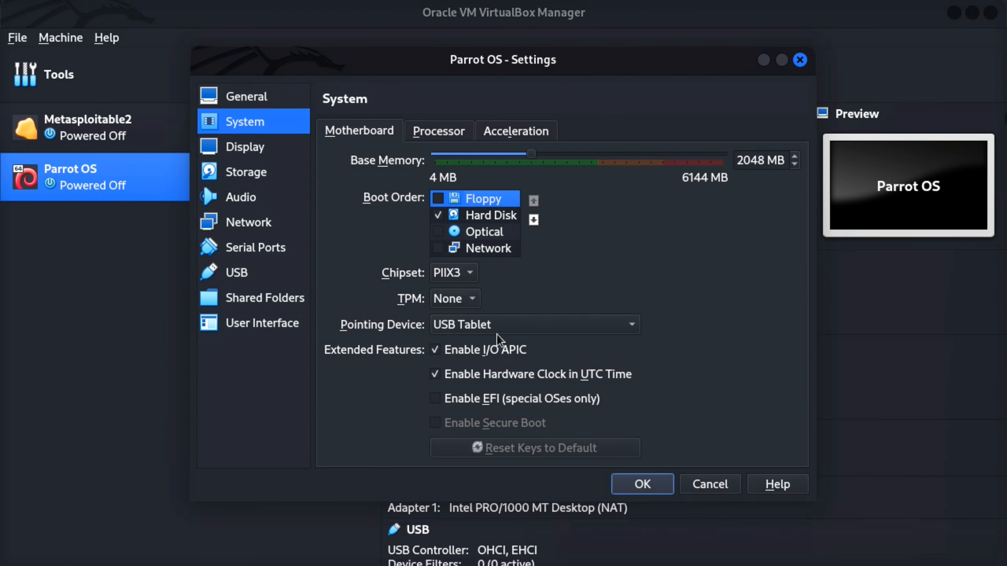
left_click(642, 484)
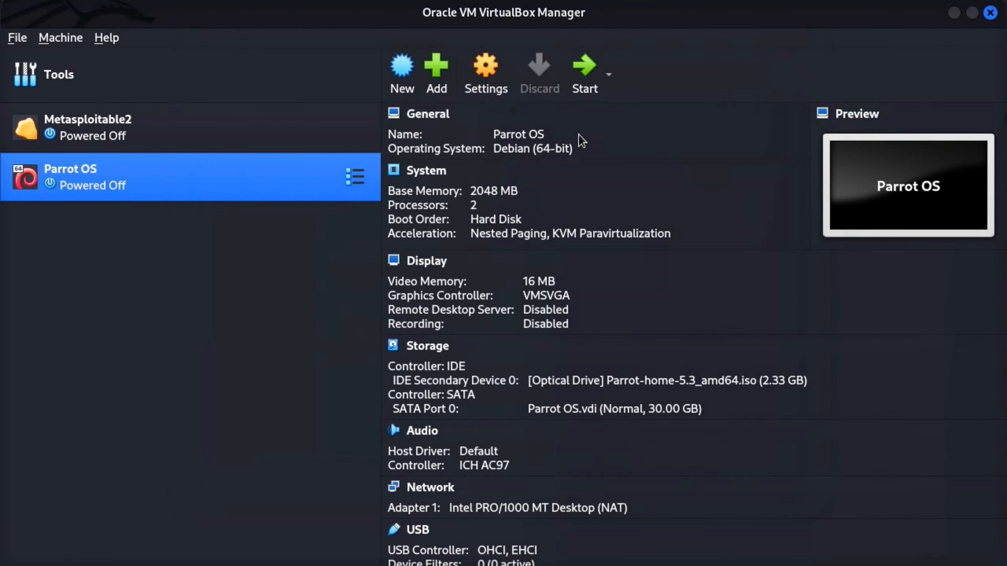
Start the Parrot OS virtual machine, allow it to capture the mouse and keyboard, and dismiss its keyboard and mouse notifications.
left_click(583, 79)
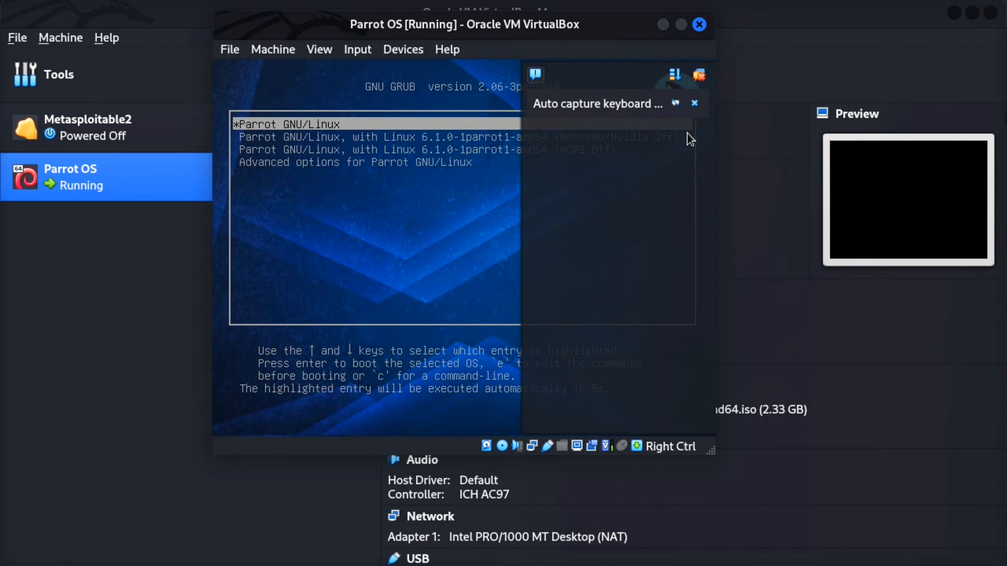
left_click(694, 103)
left_click(491, 382)
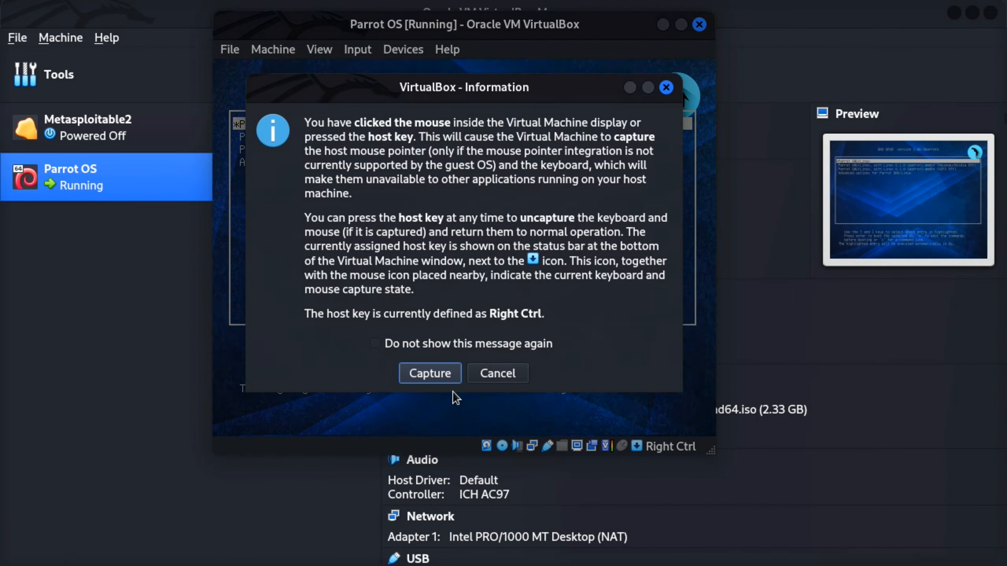
left_click(440, 375)
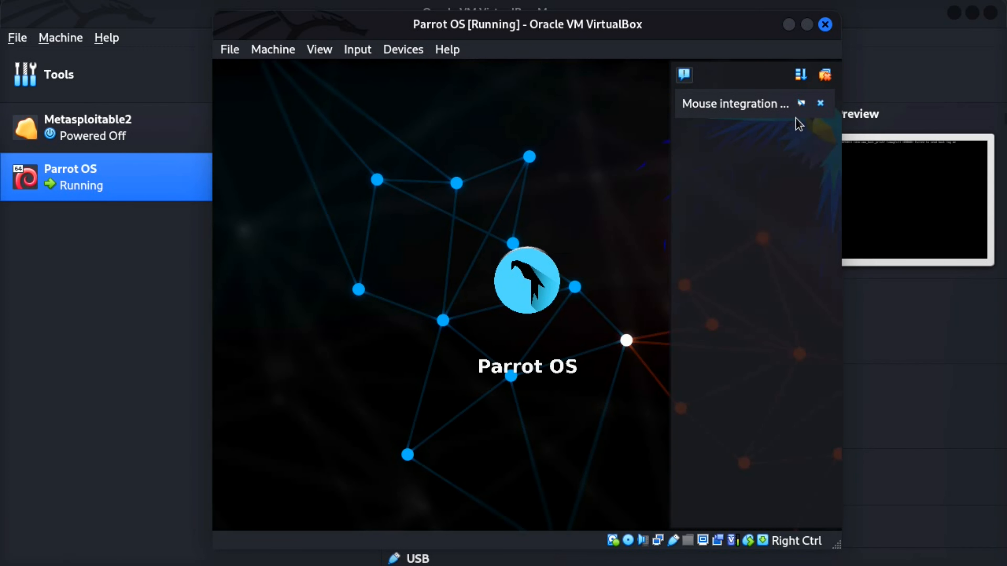
left_click(819, 104)
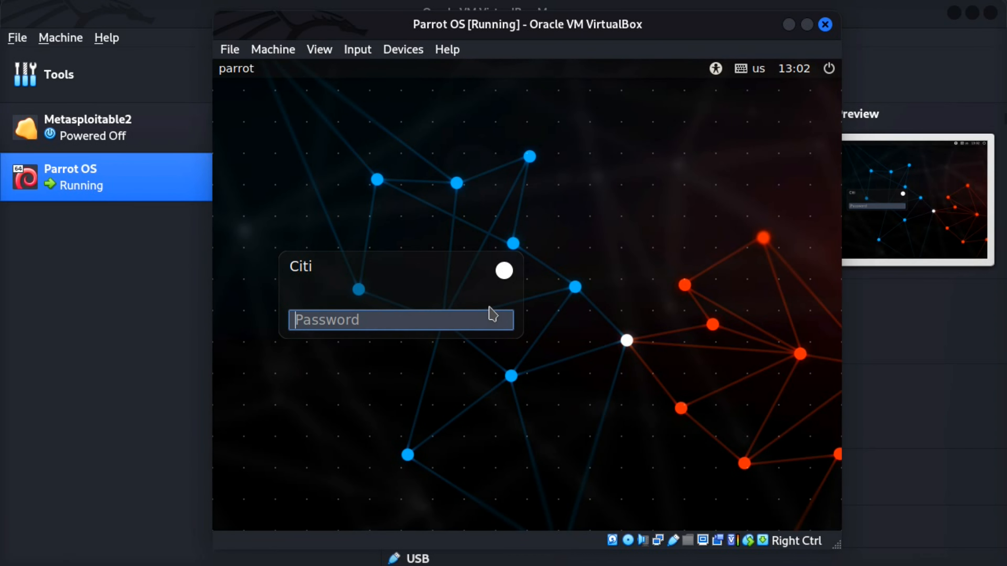
Enter the account password at the Parrot login screen and log in to the desktop.
type("******")
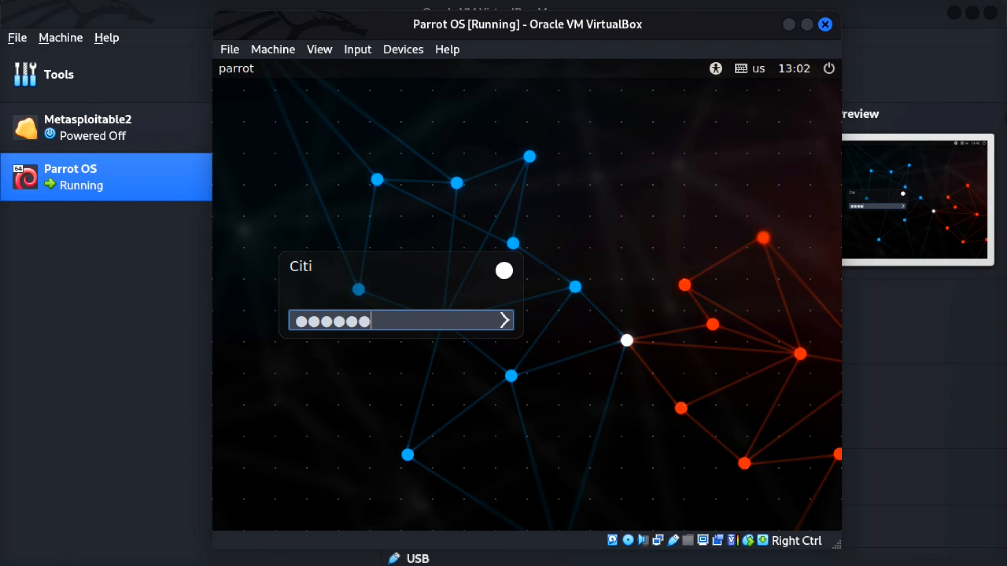
type("**")
key("Return")
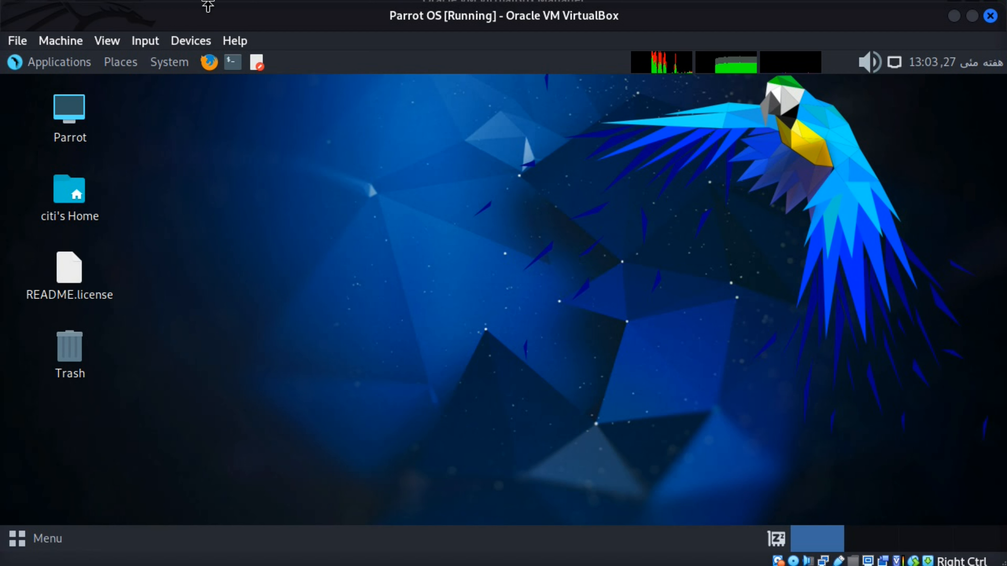
List the home directory with ls in a Parrot terminal, highlight the user and host in the prompt, and close the terminal.
left_click(232, 62)
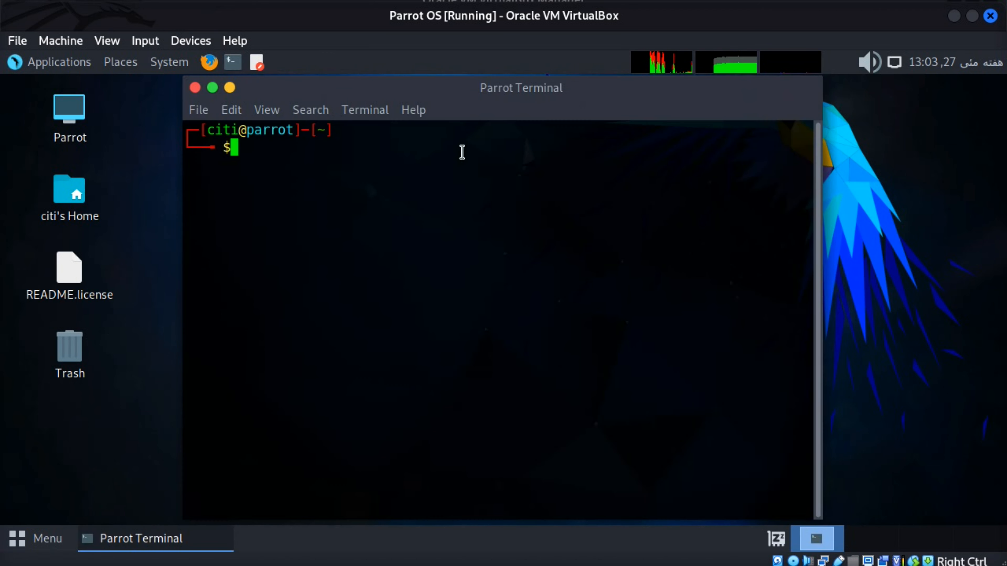
type("ls")
key("Return")
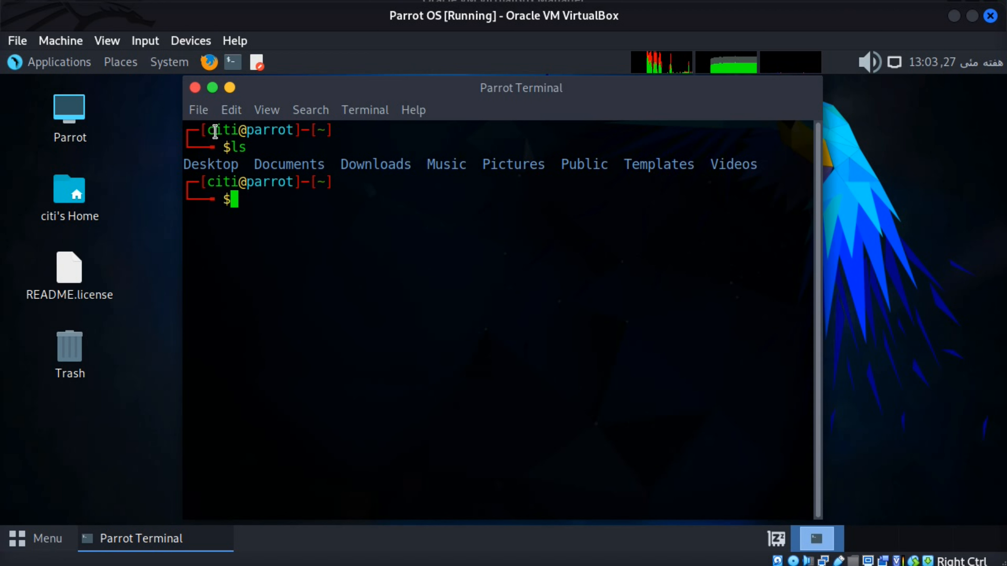
double_click(230, 130)
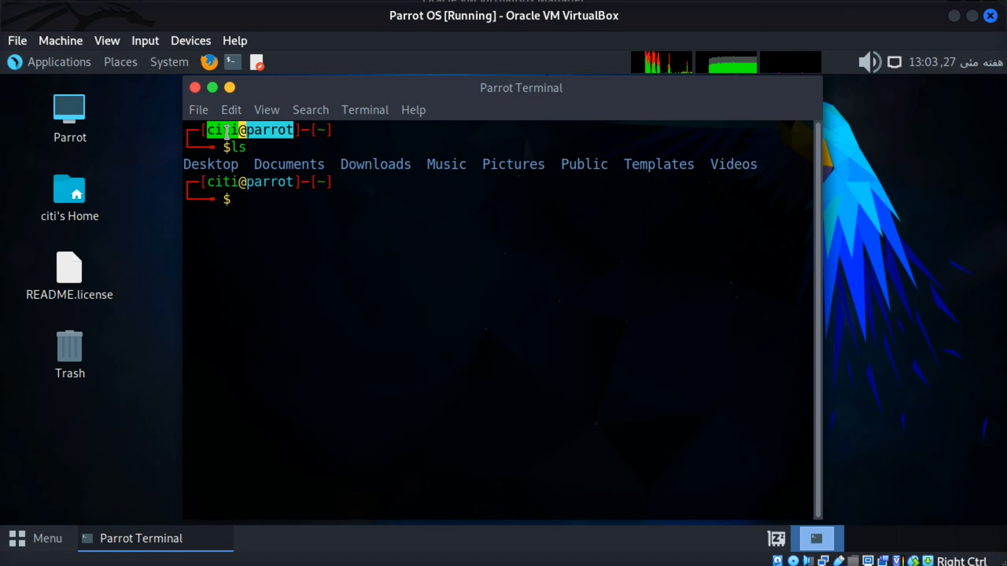
left_click(499, 418)
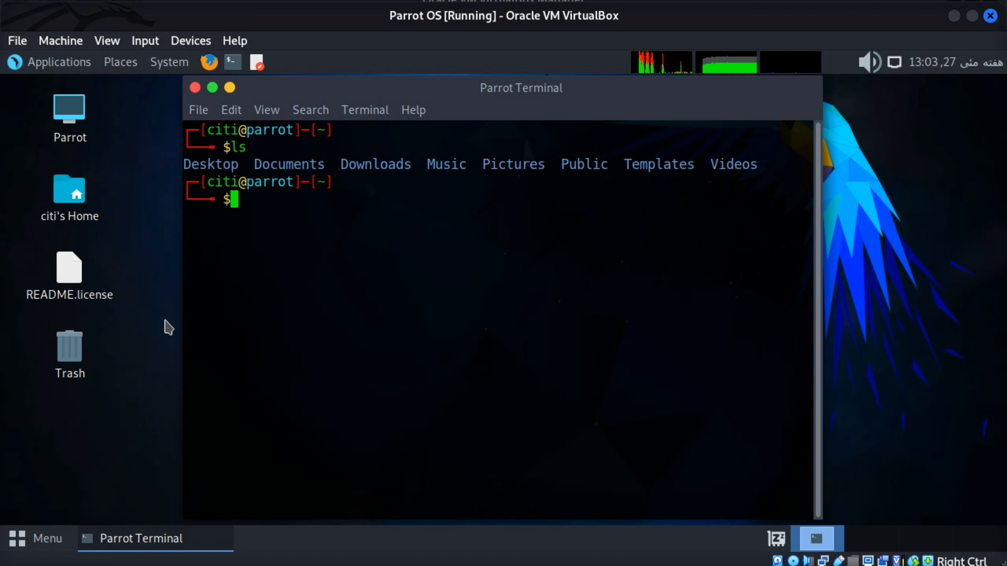
left_click(194, 88)
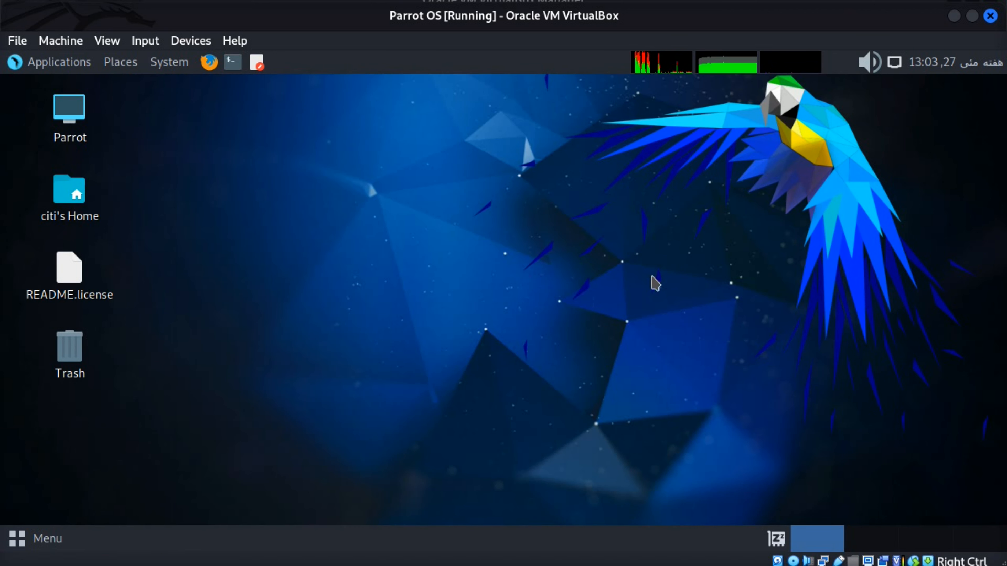